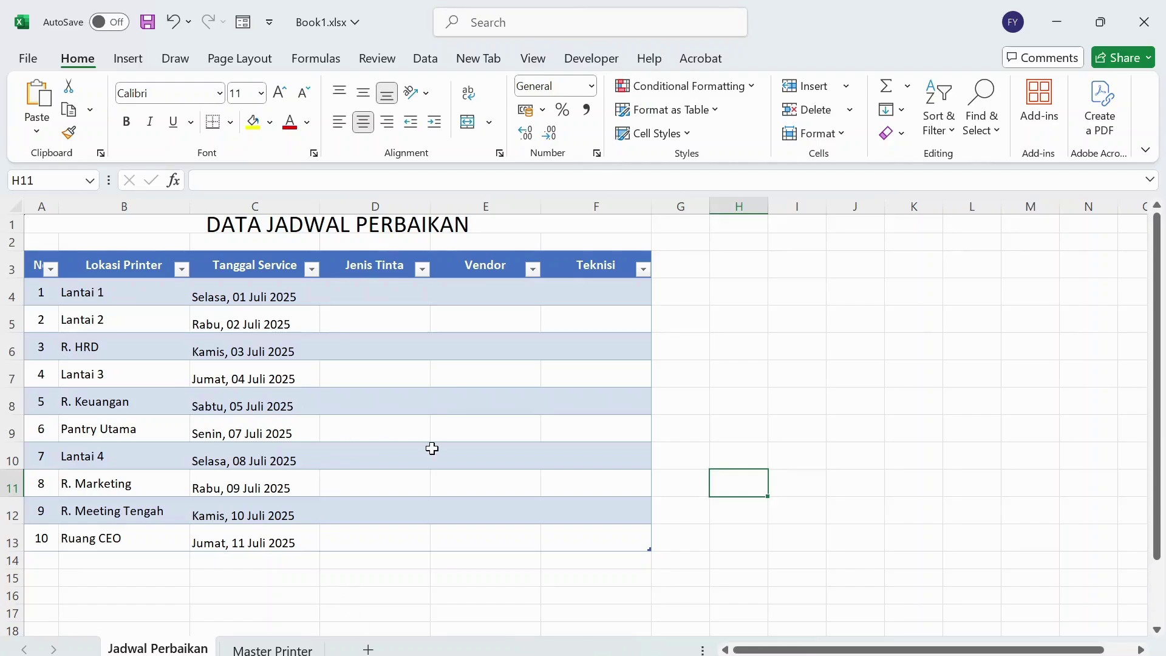
- Compare the Jenis Tinta, Vendor and Teknisi columns of the Jadwal Perbaikan sheet with the Master Printer table
left_click(290, 649)
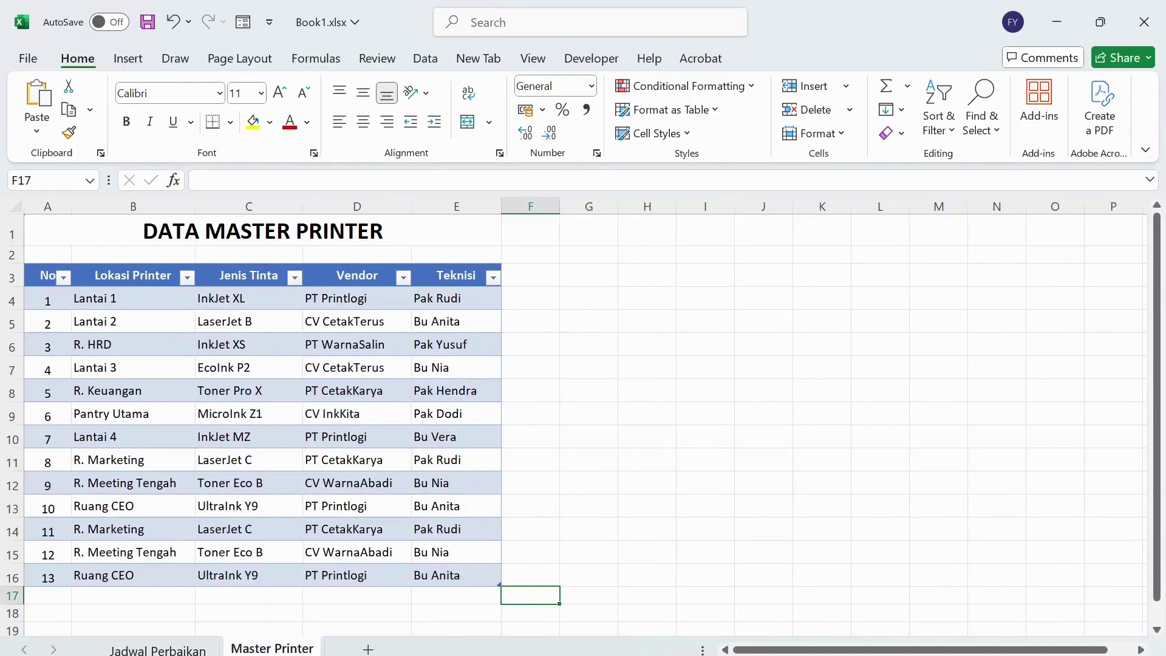
left_click(187, 650)
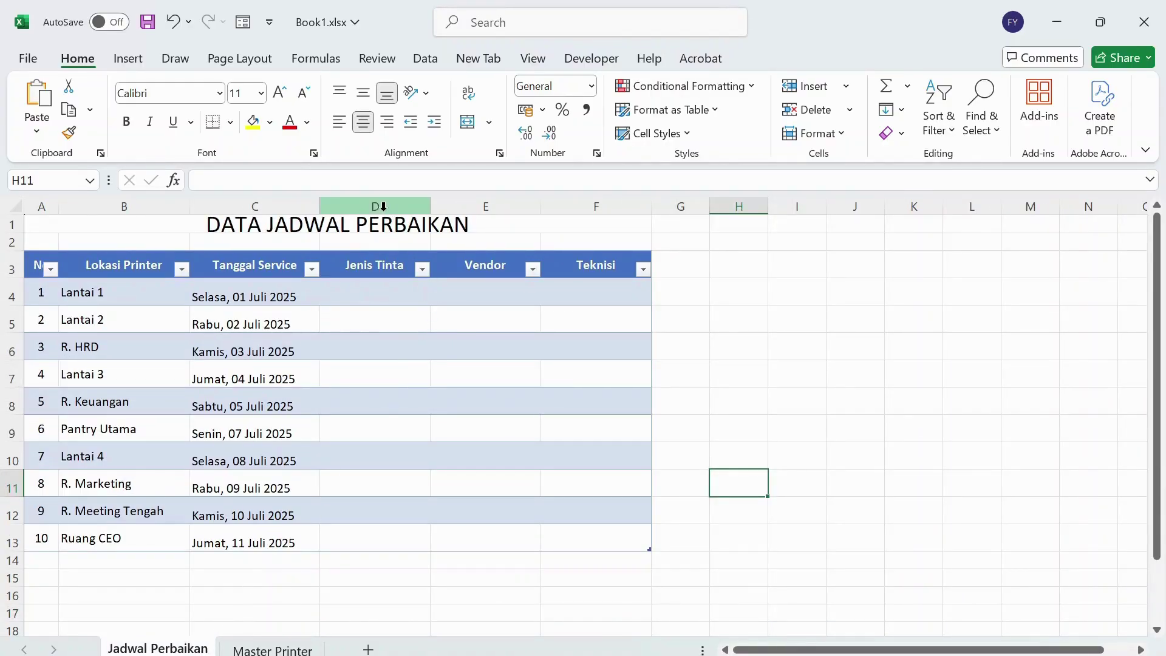
left_click_drag(377, 206, 481, 208)
left_click(481, 207)
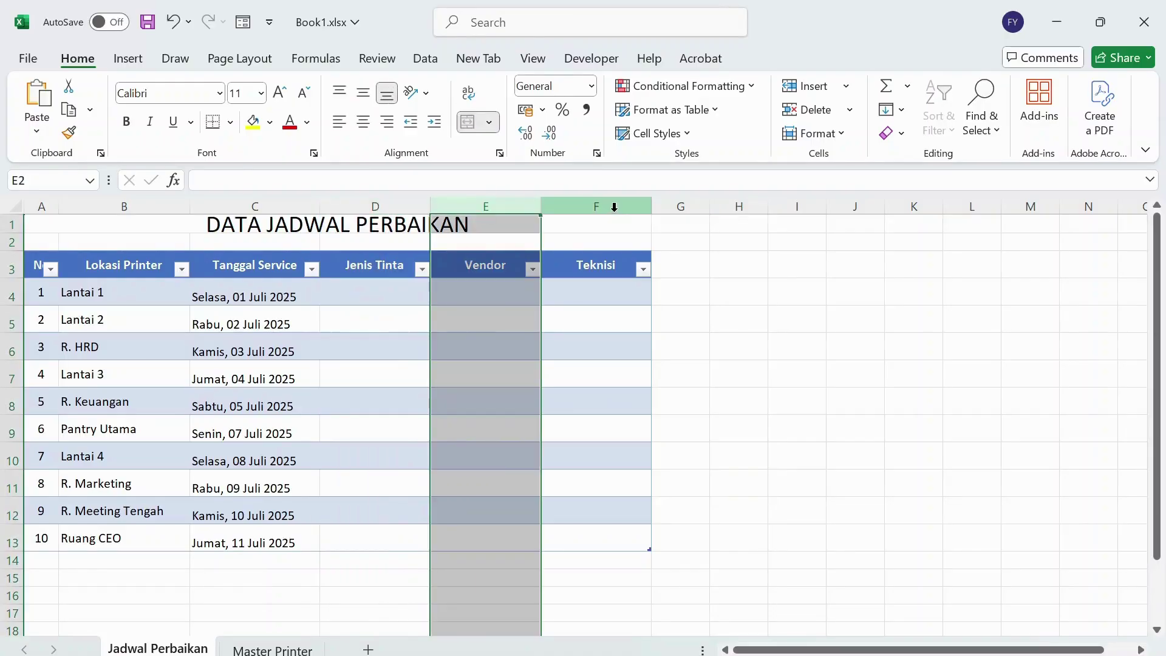
left_click(614, 209)
left_click(377, 265)
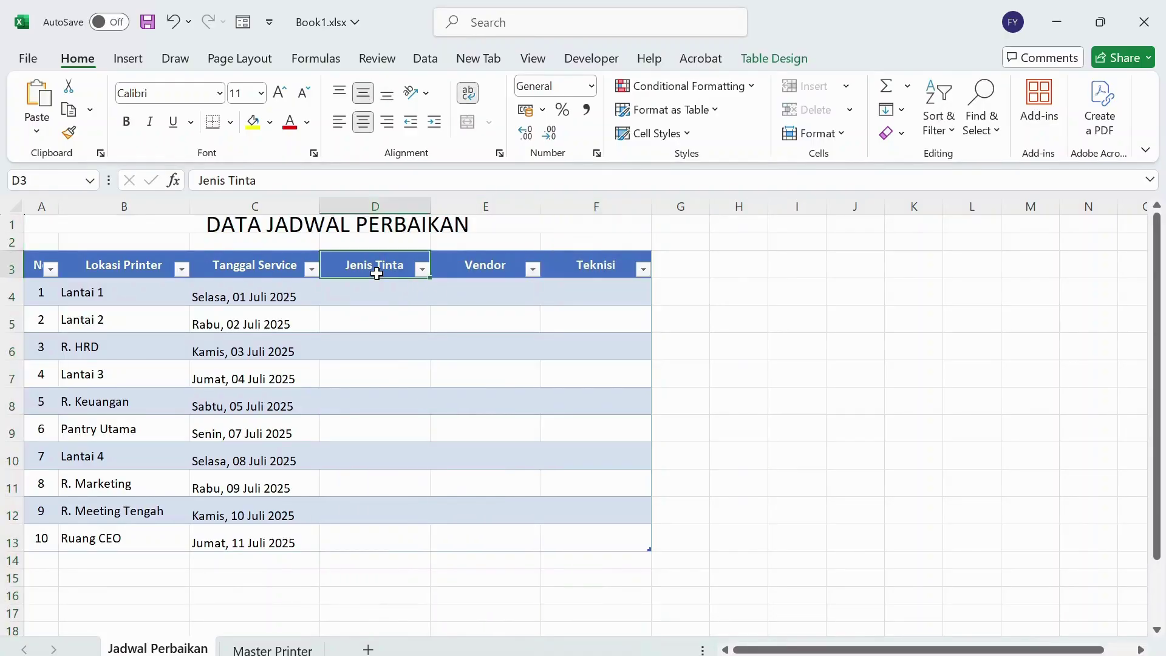
left_click(474, 269)
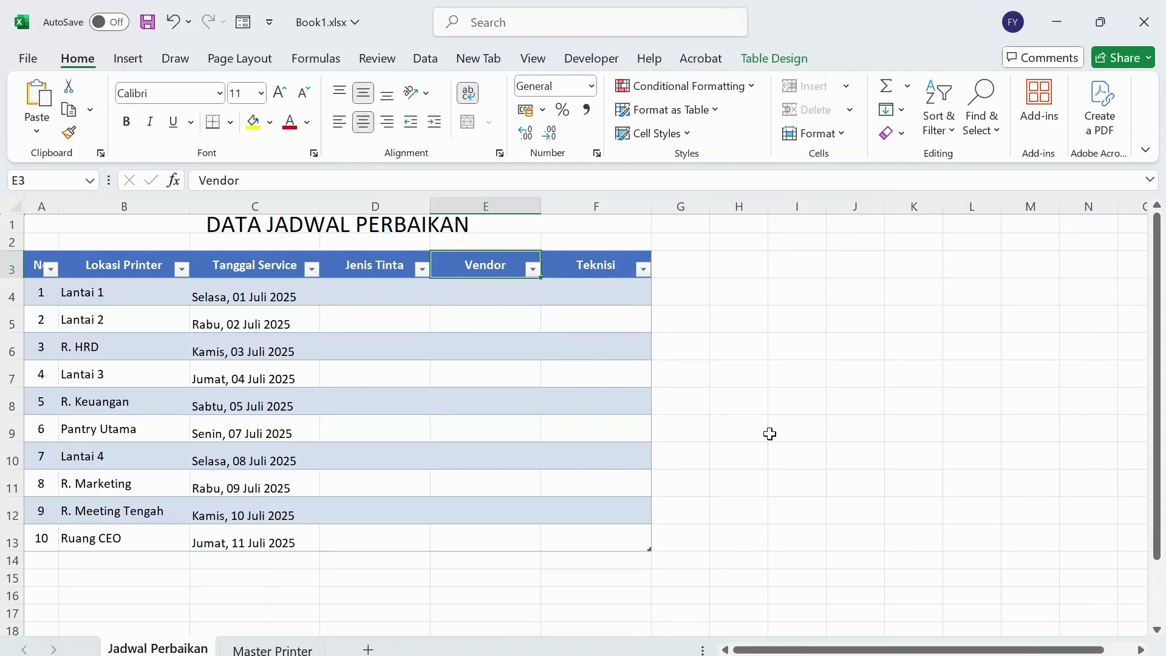
left_click(805, 418)
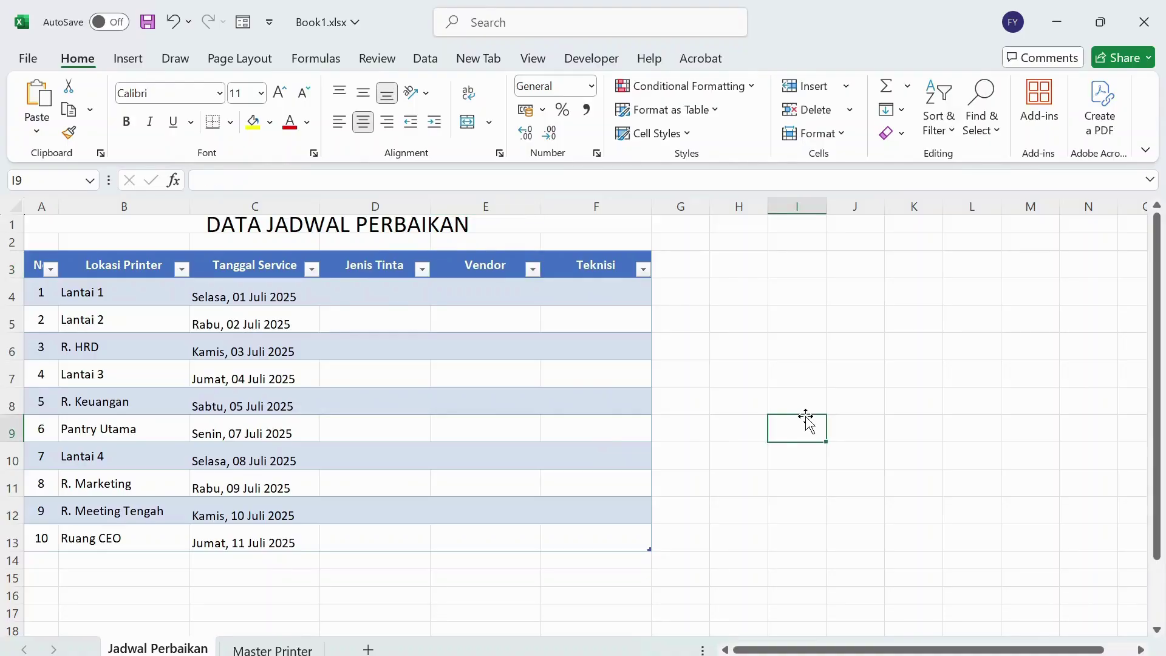
left_click(273, 648)
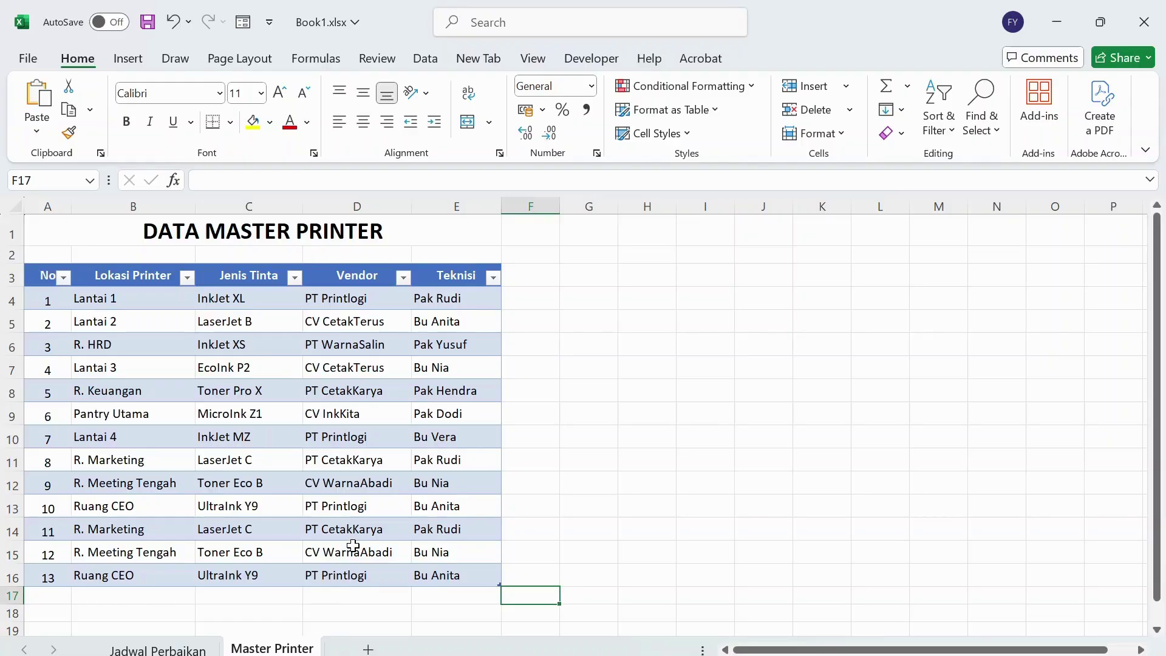
left_click(615, 436)
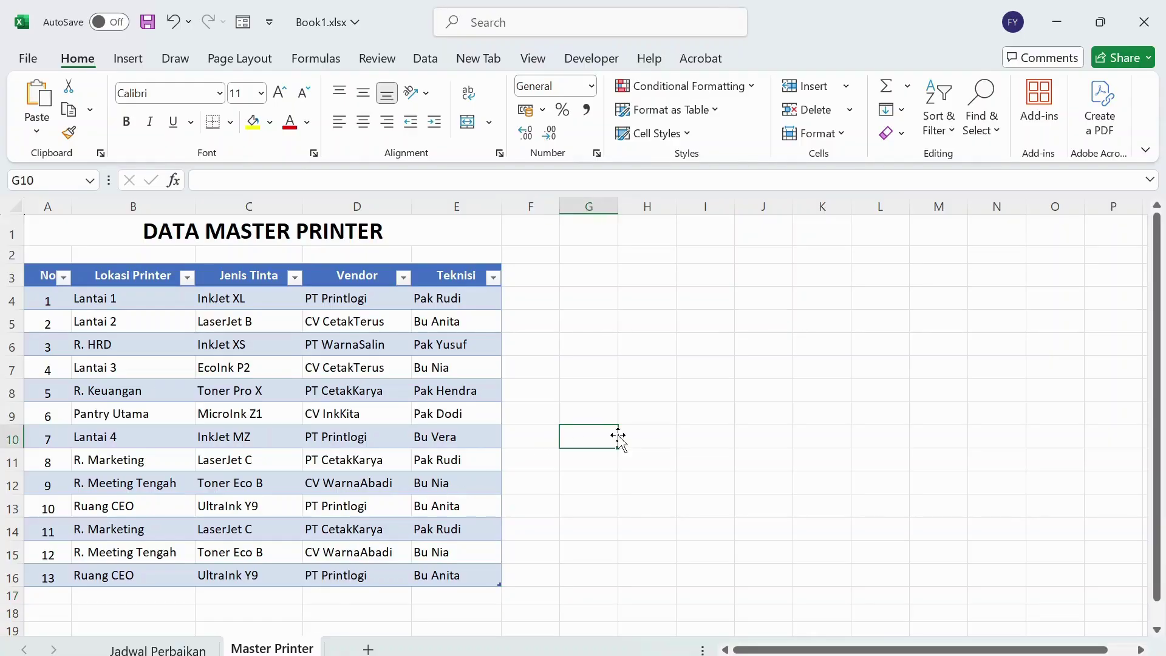
left_click(157, 648)
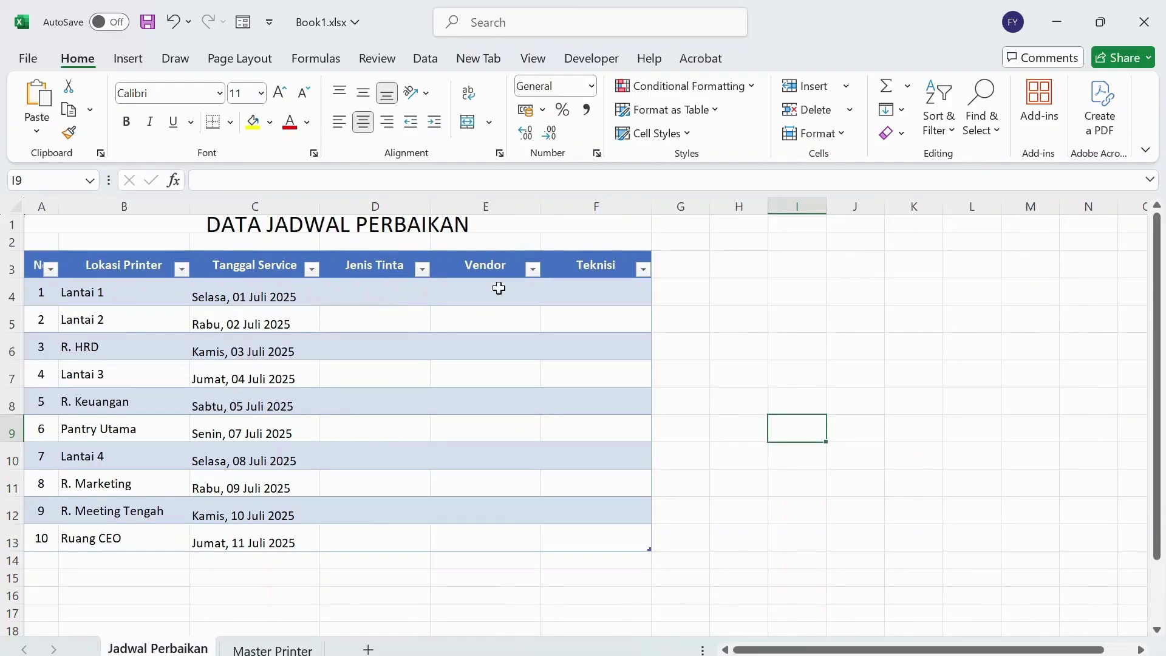
left_click(612, 270)
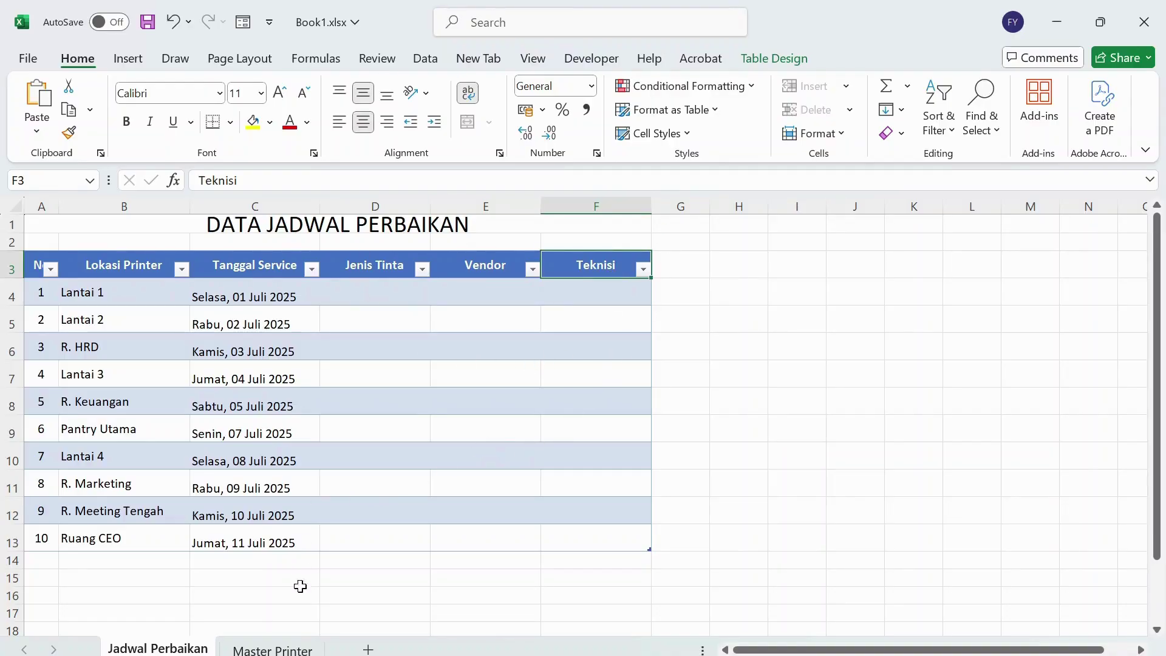
left_click(285, 650)
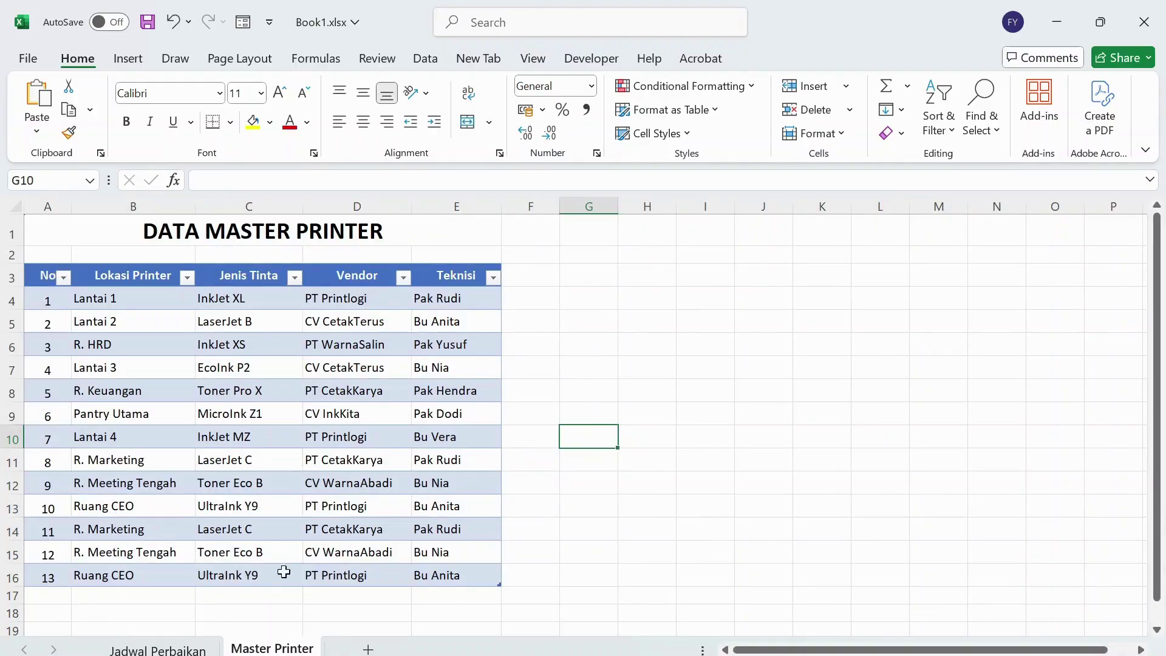
left_click(174, 650)
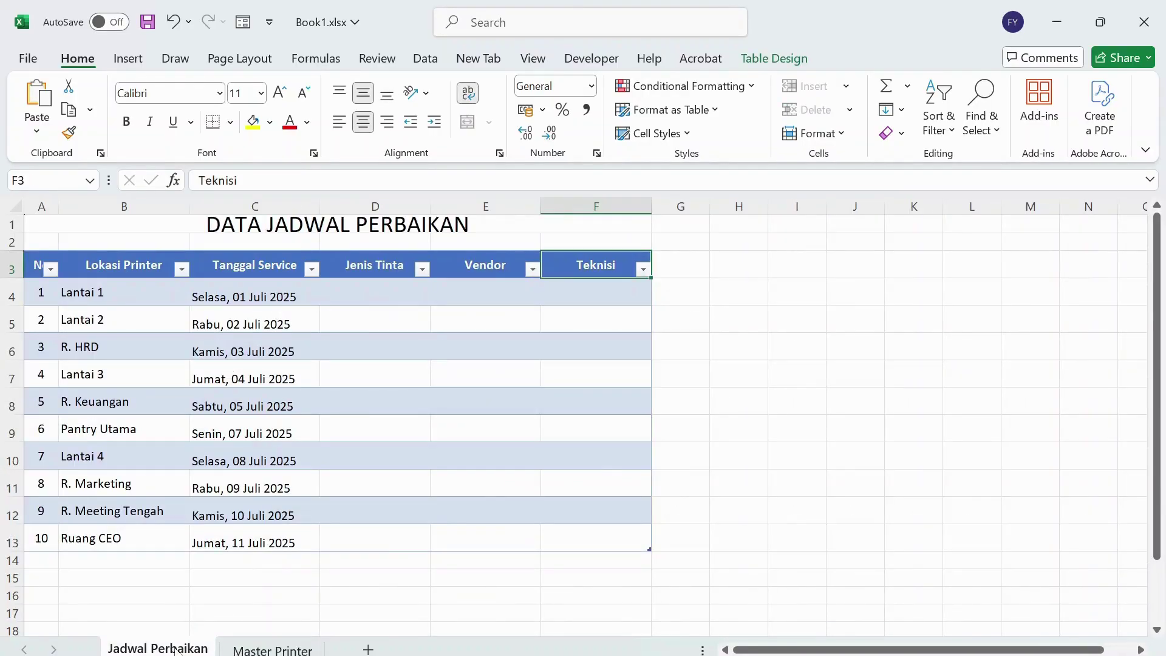
left_click(737, 424)
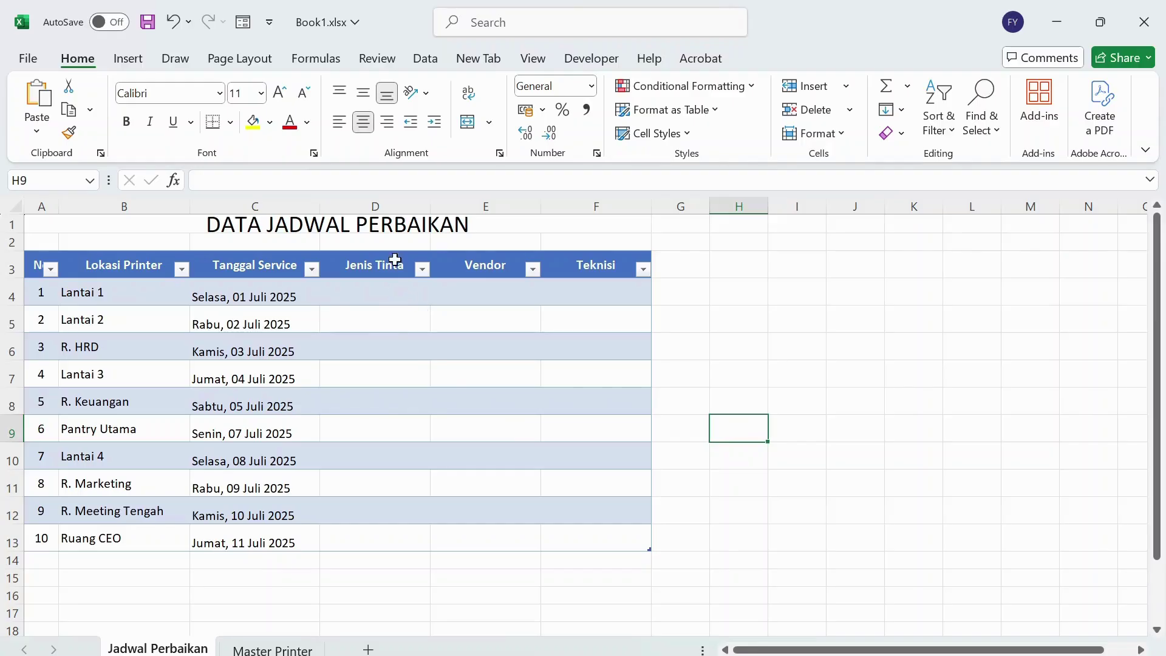
left_click(384, 193)
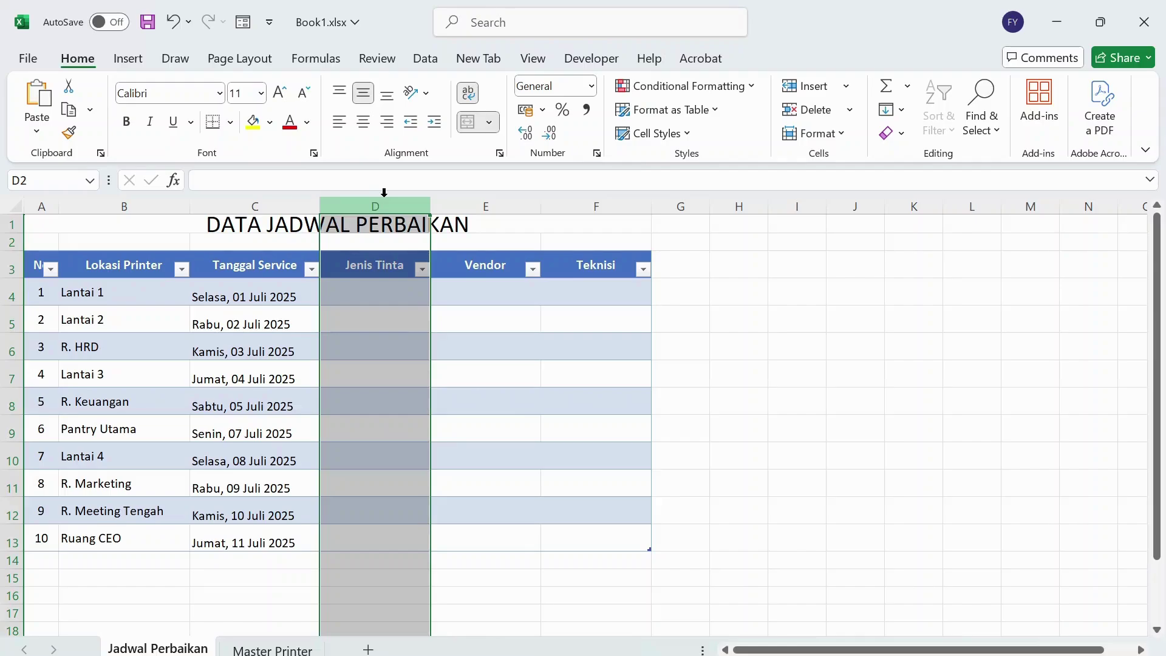
- Begin an XLOOKUP formula in cell D4 of Jadwal Perbaikan with the row's Lokasi Printer cell (B4) as the lookup value
left_click(376, 289)
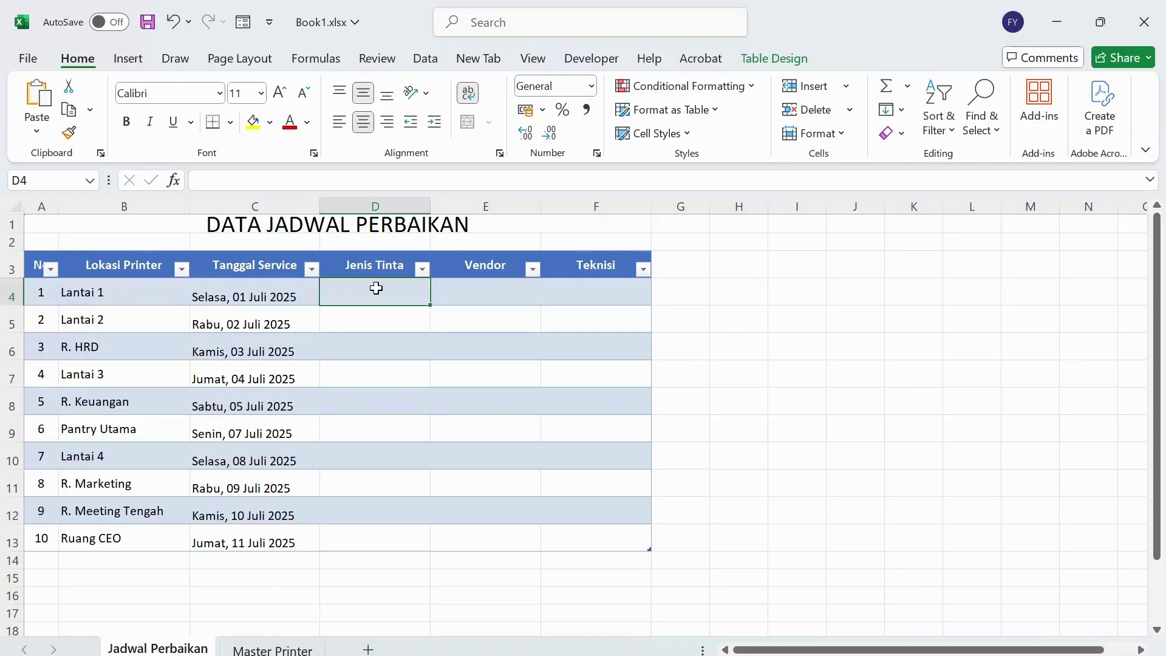
type("=")
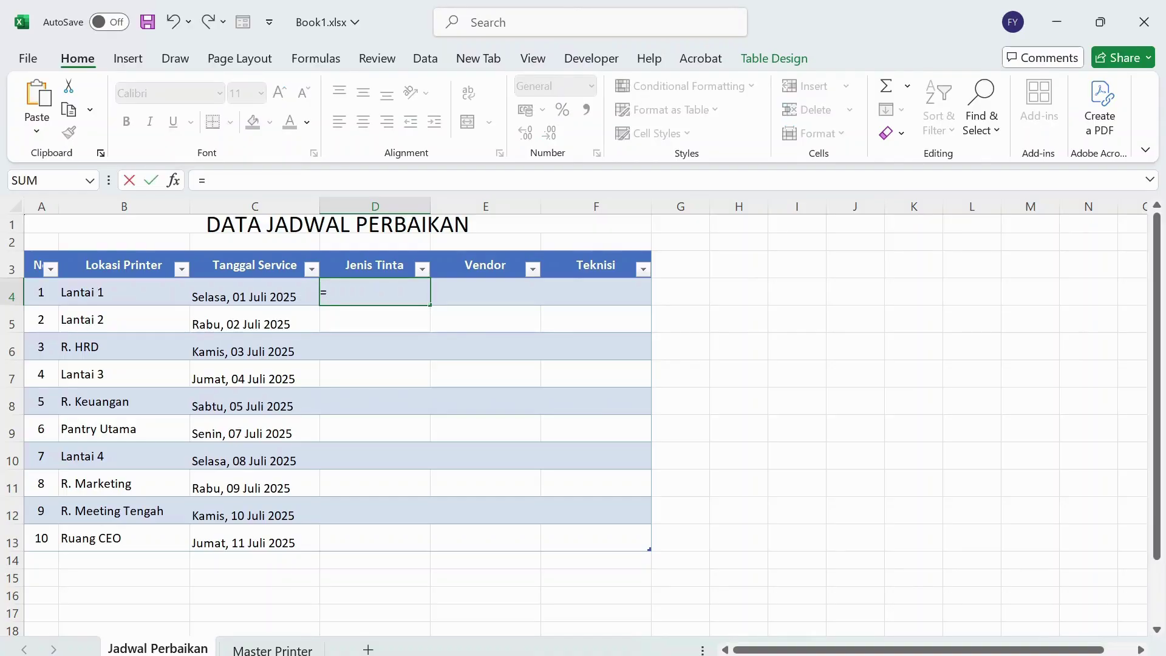
type("x")
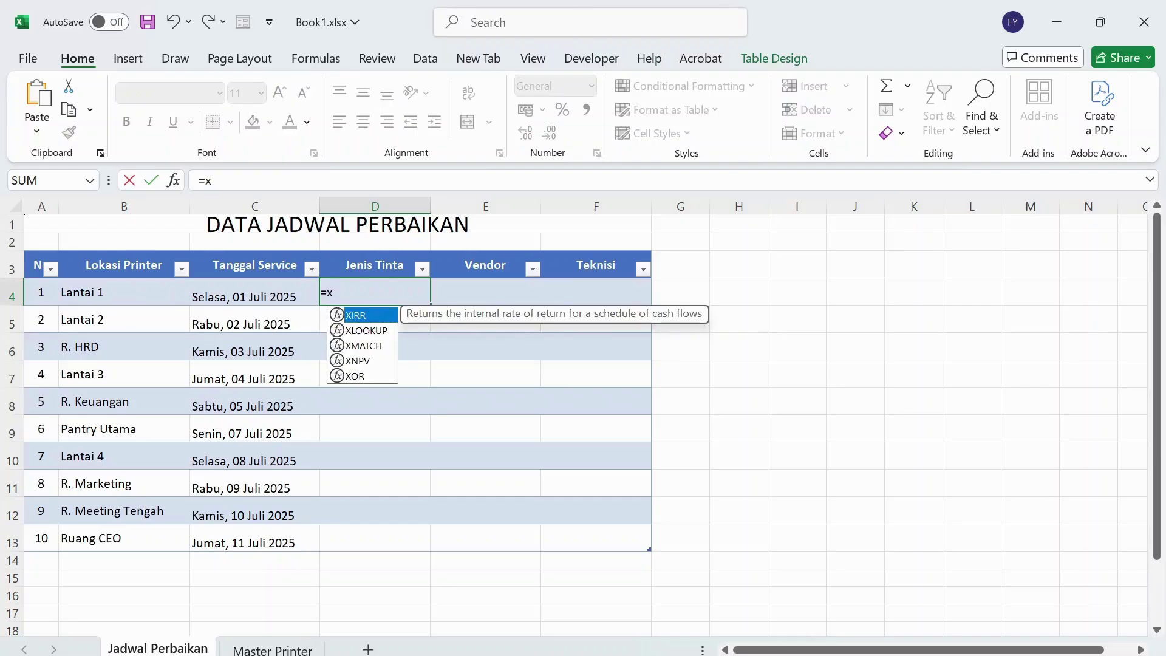
type("lookup")
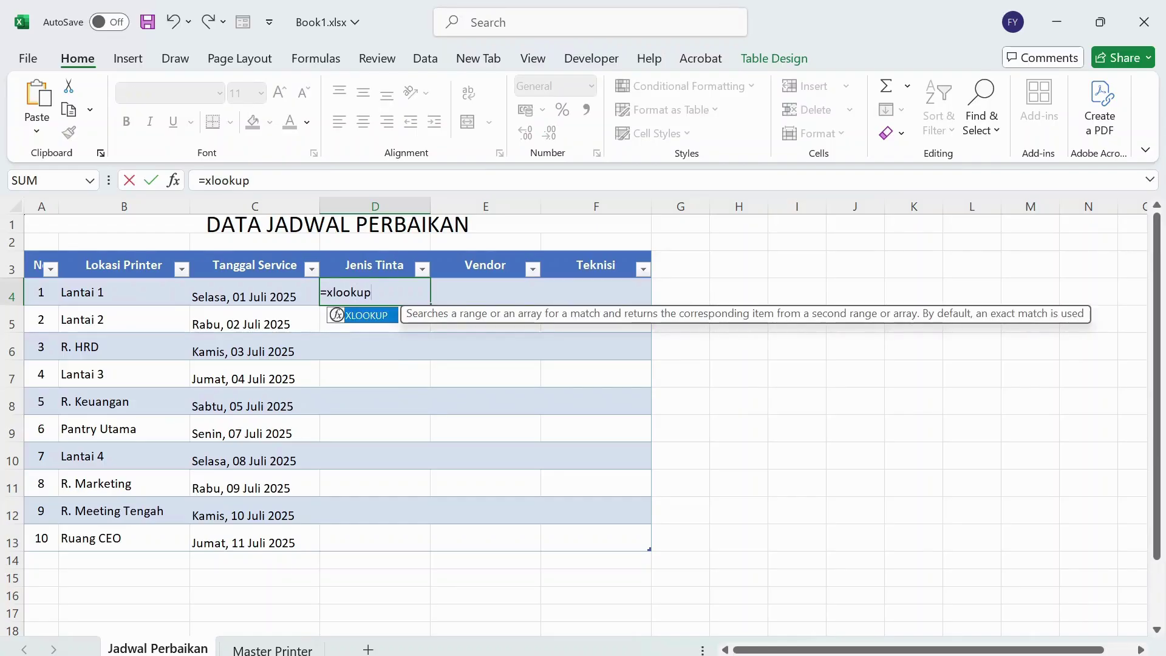
type("()")
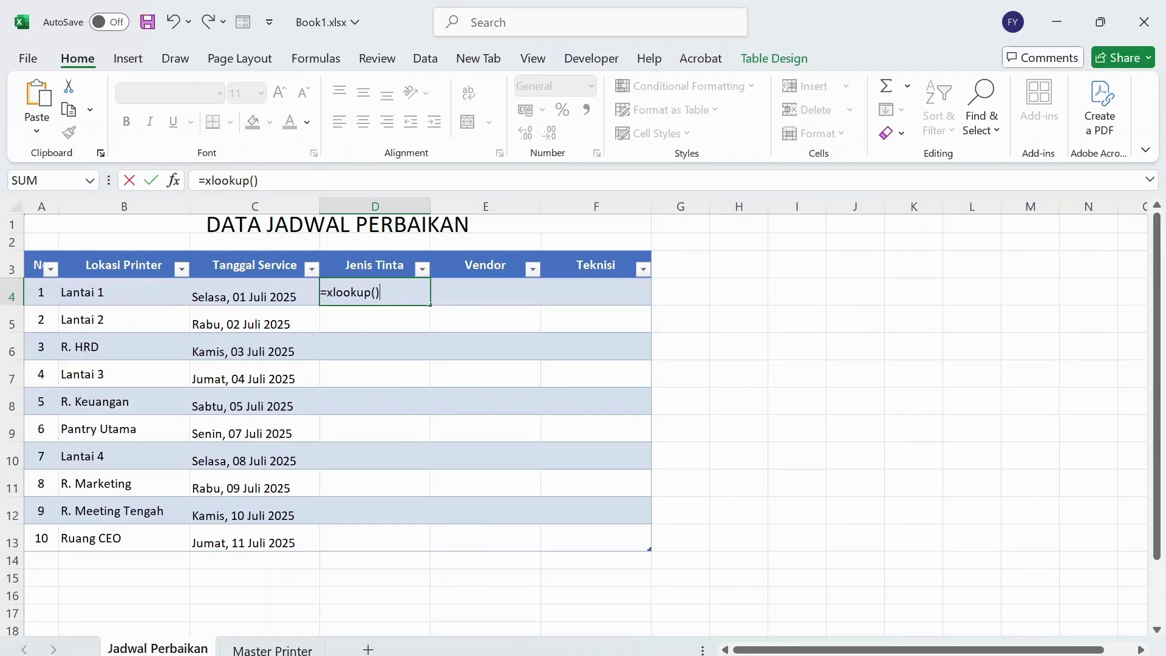
key("Return")
key("Return")
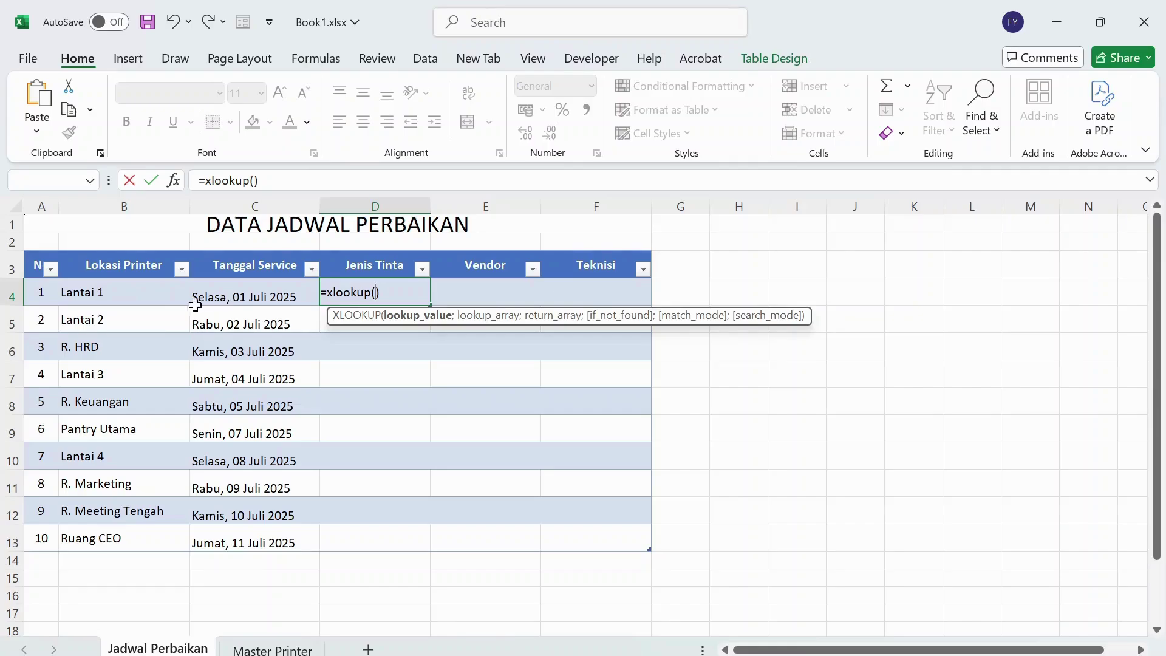
left_click(153, 291)
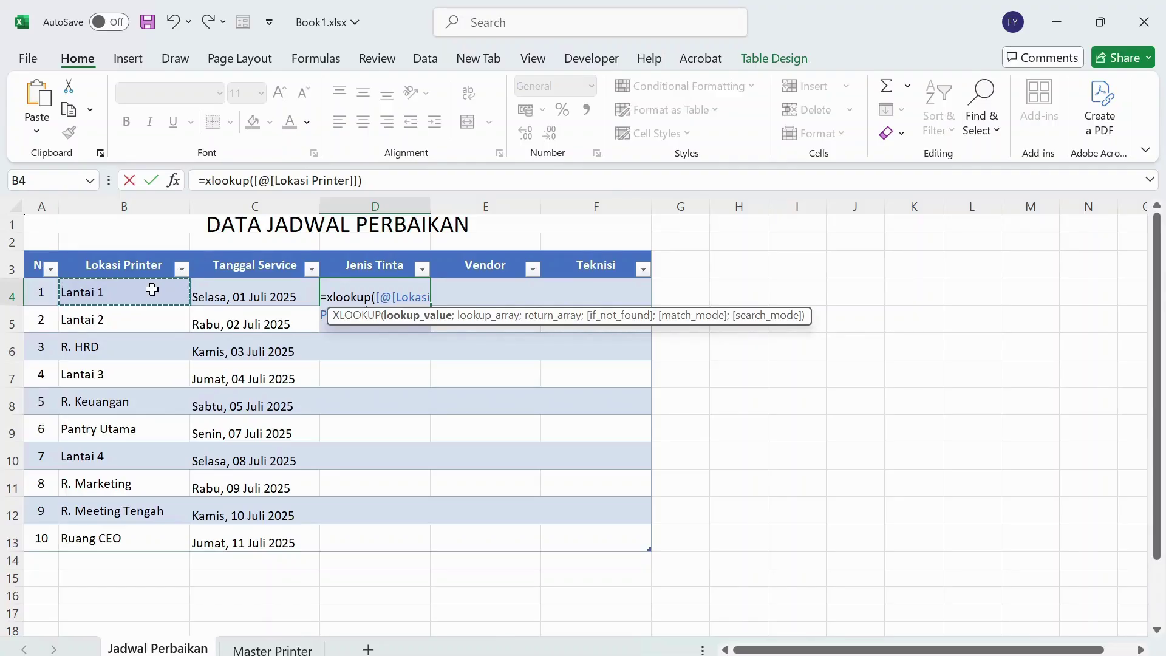
type(";")
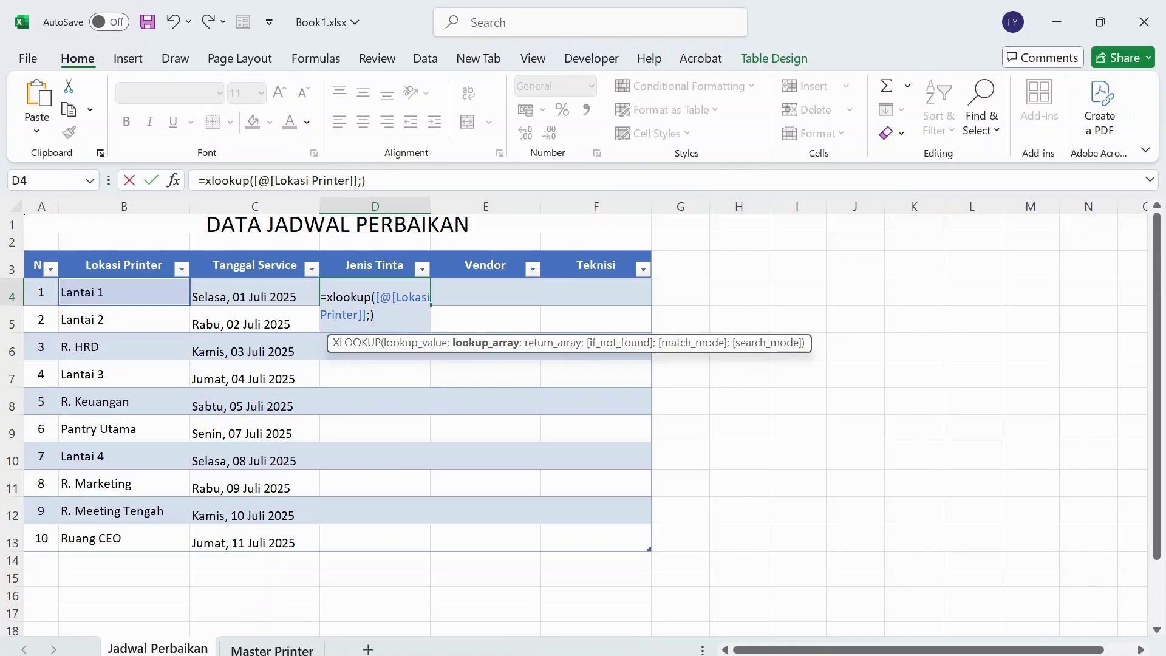
- Set the formula's lookup array to the Lokasi Printer data B4:B16 on the Master Printer sheet
left_click(267, 650)
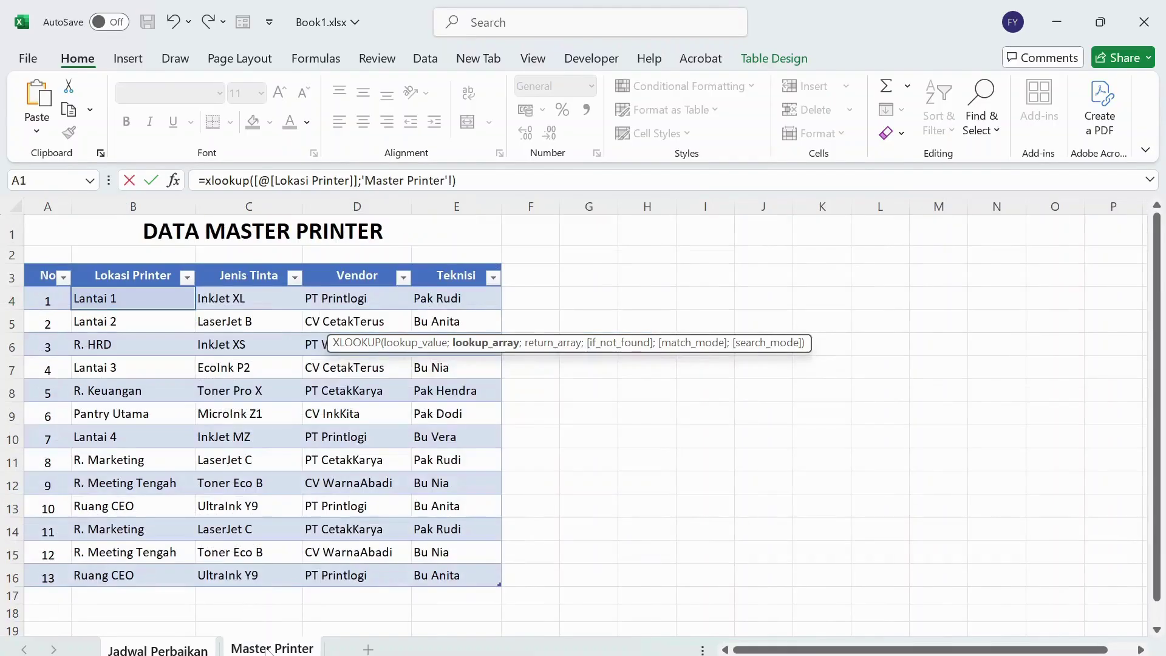
left_click(135, 300)
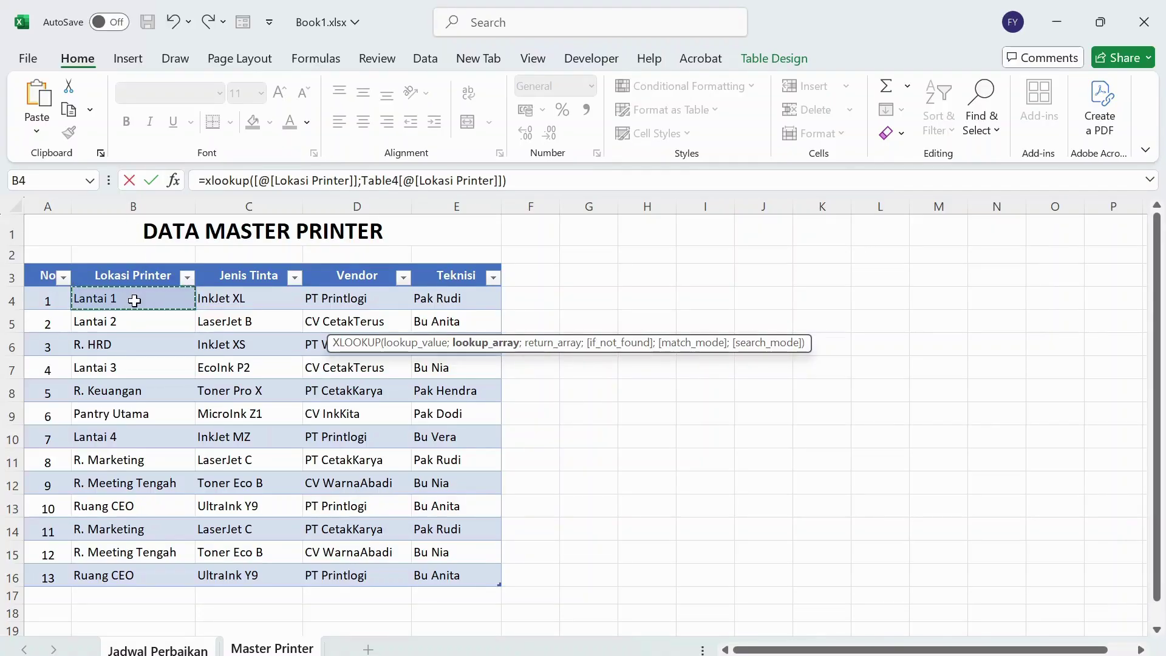
left_click_drag(134, 301, 134, 575)
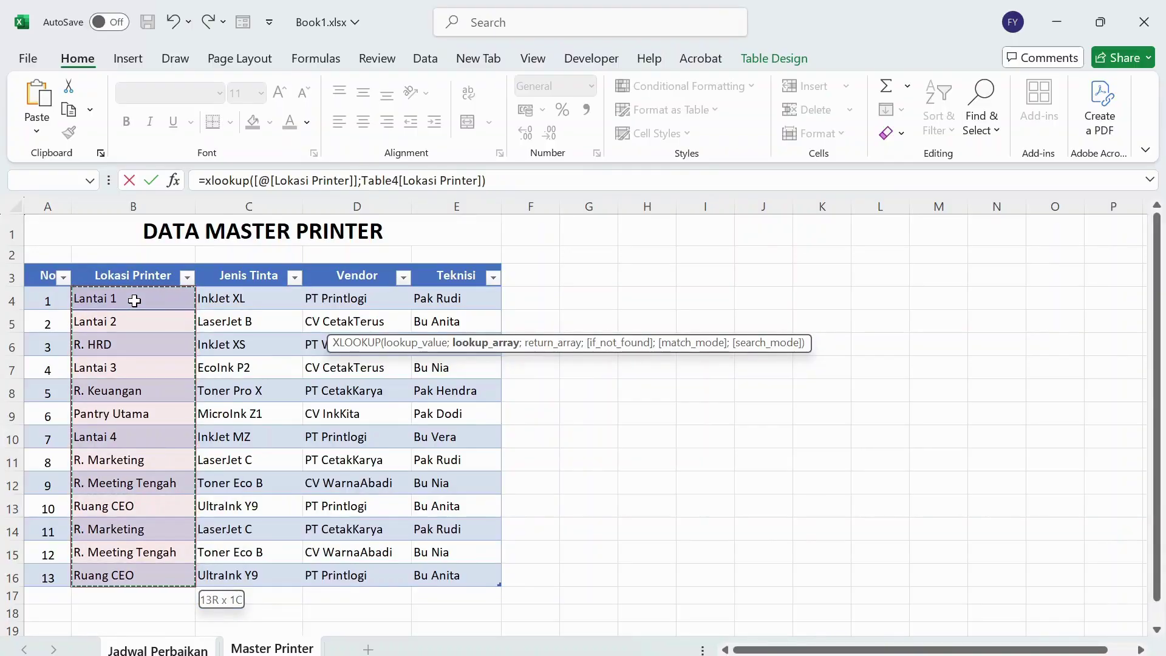
type(";")
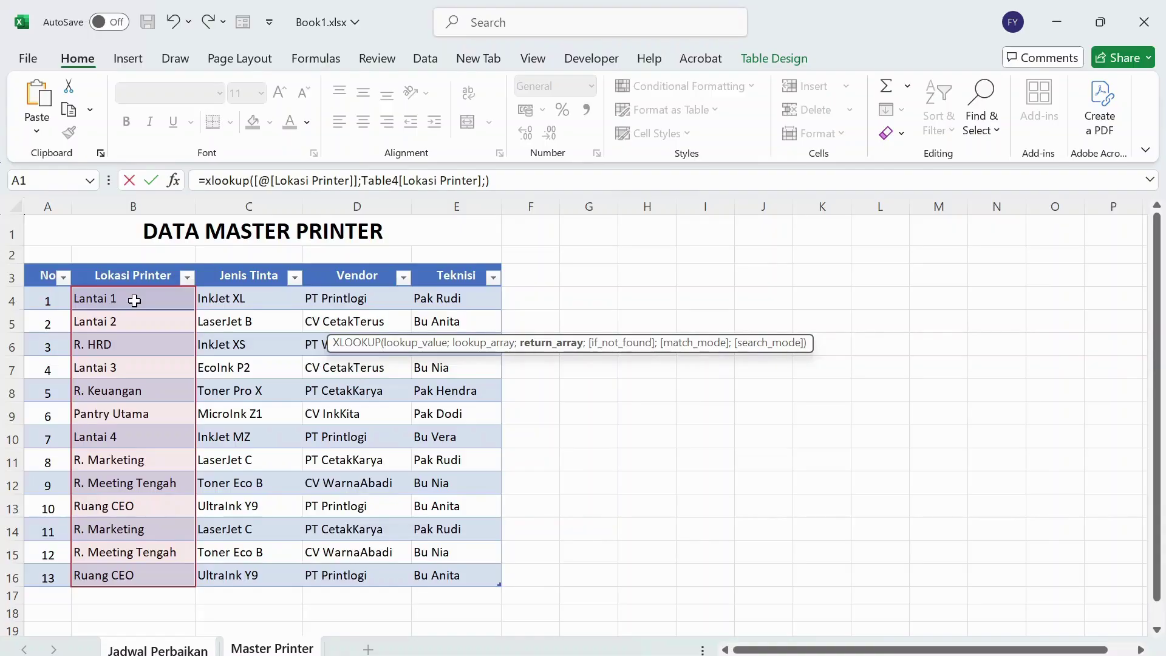
- Set the return array to the Jenis Tinta data C4:C16 on the Master Printer sheet and enter the formula
left_click(251, 293)
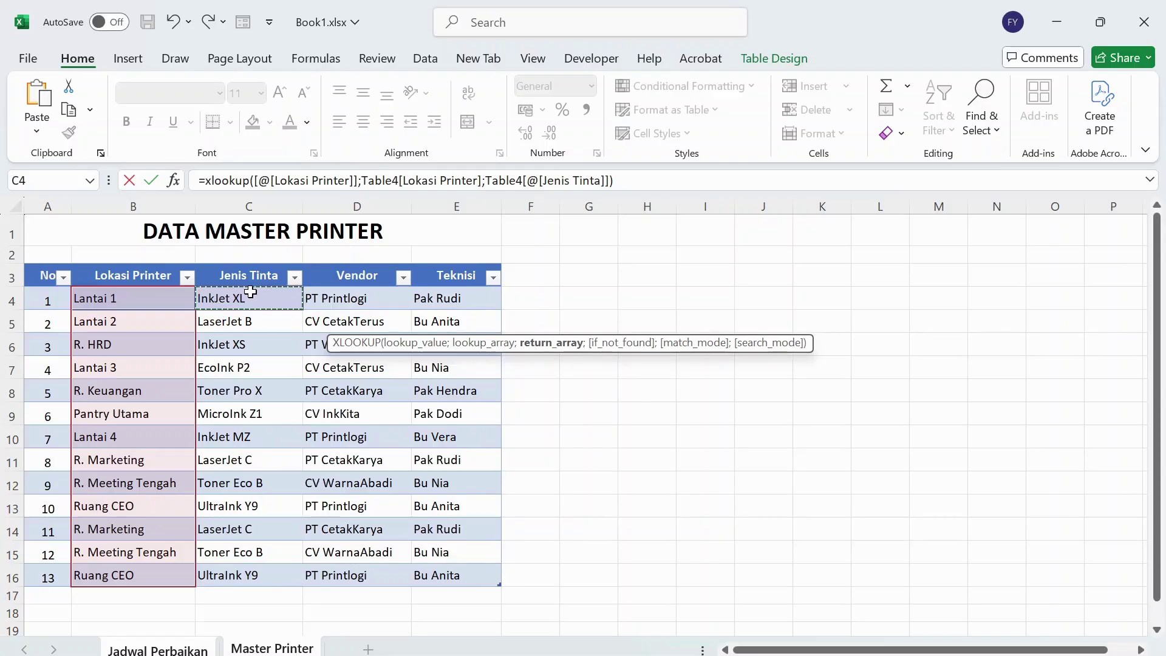
left_click_drag(249, 303, 250, 506)
key("shift+Down")
key("shift+Down")
key("shift+Down")
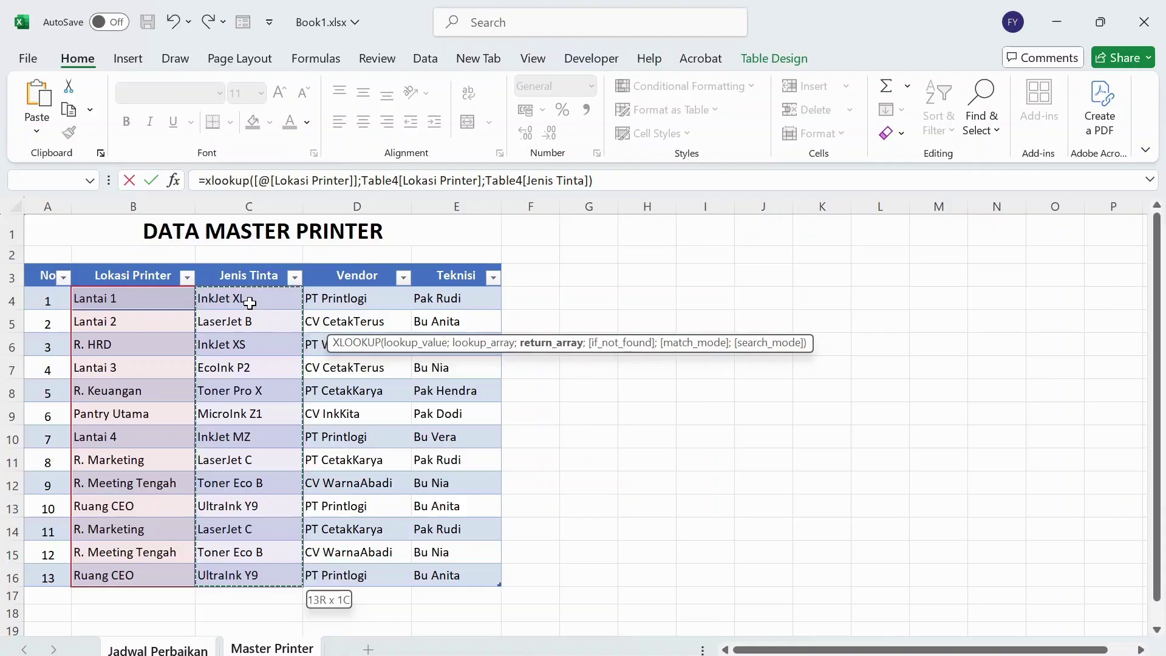
key("Return")
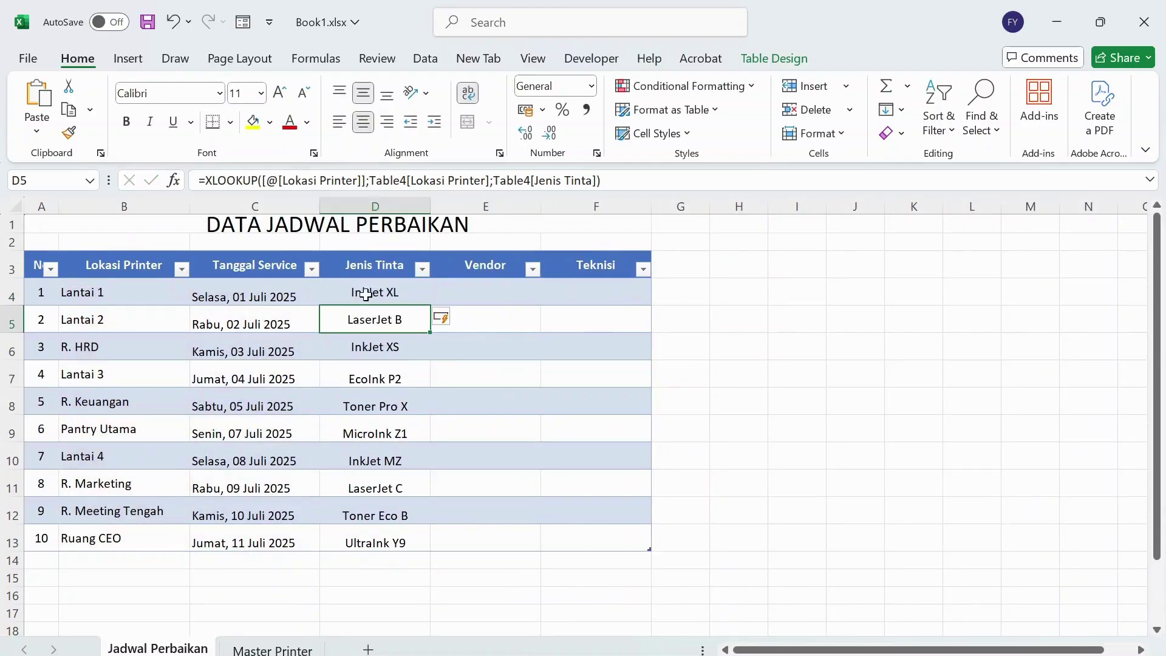
- Check the Jenis Tinta results against the printer locations in rows 4 to 7 of Jadwal Perbaikan
left_click(3, 295)
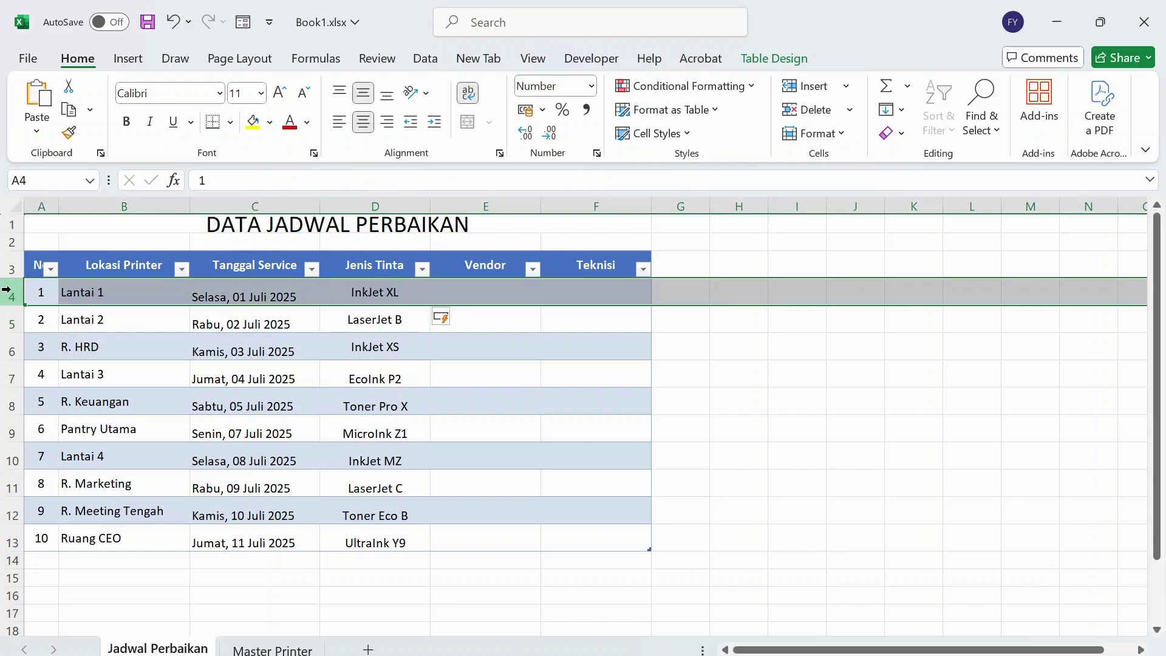
left_click(117, 292)
left_click(418, 291)
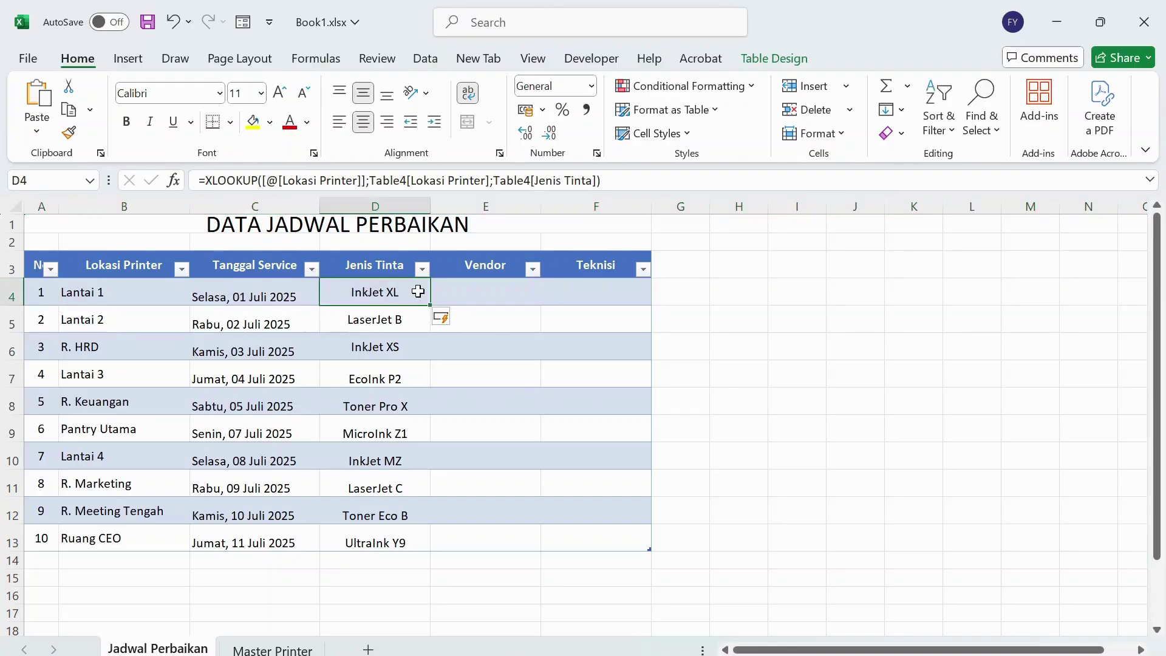
left_click(11, 324)
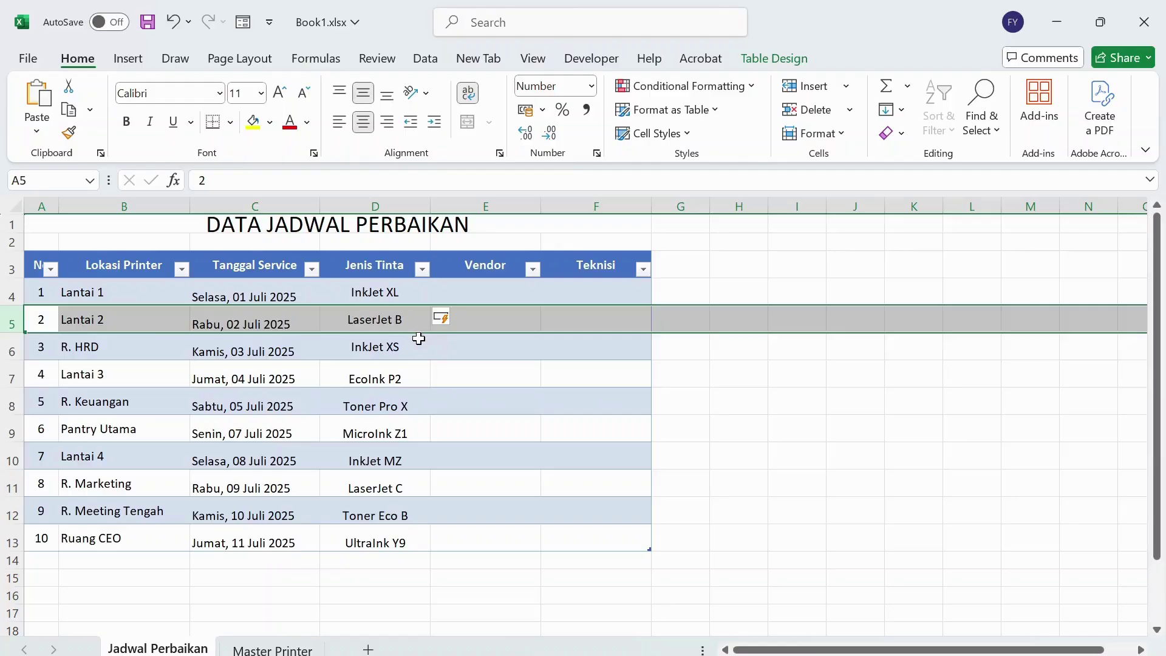
left_click(7, 348)
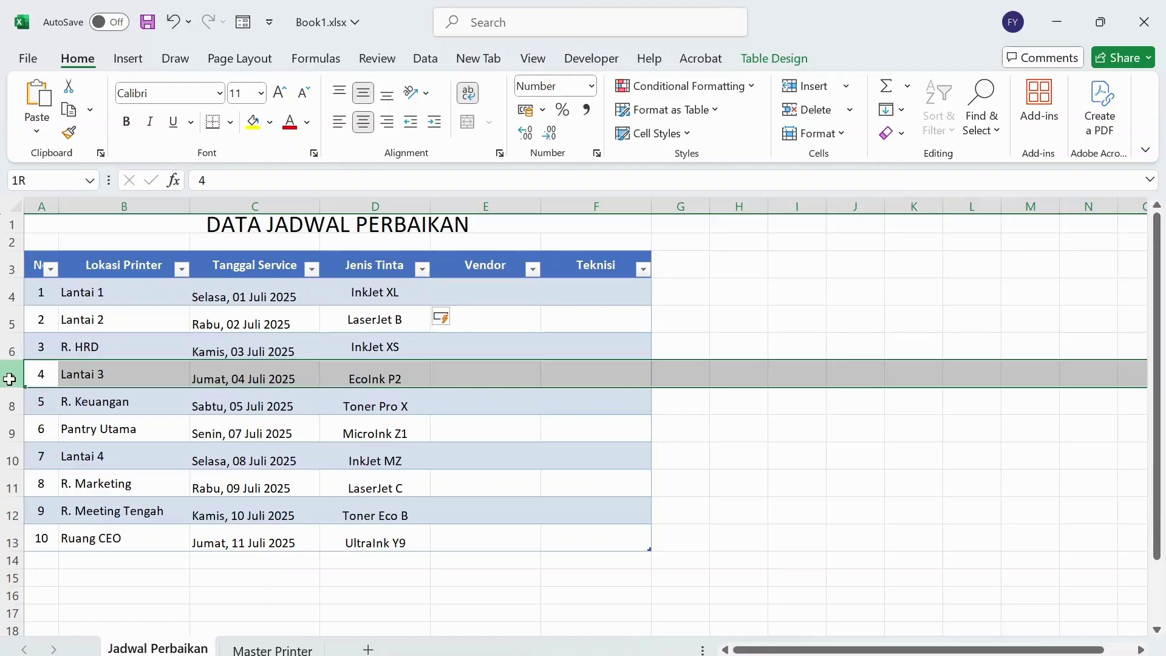
left_click(4, 379)
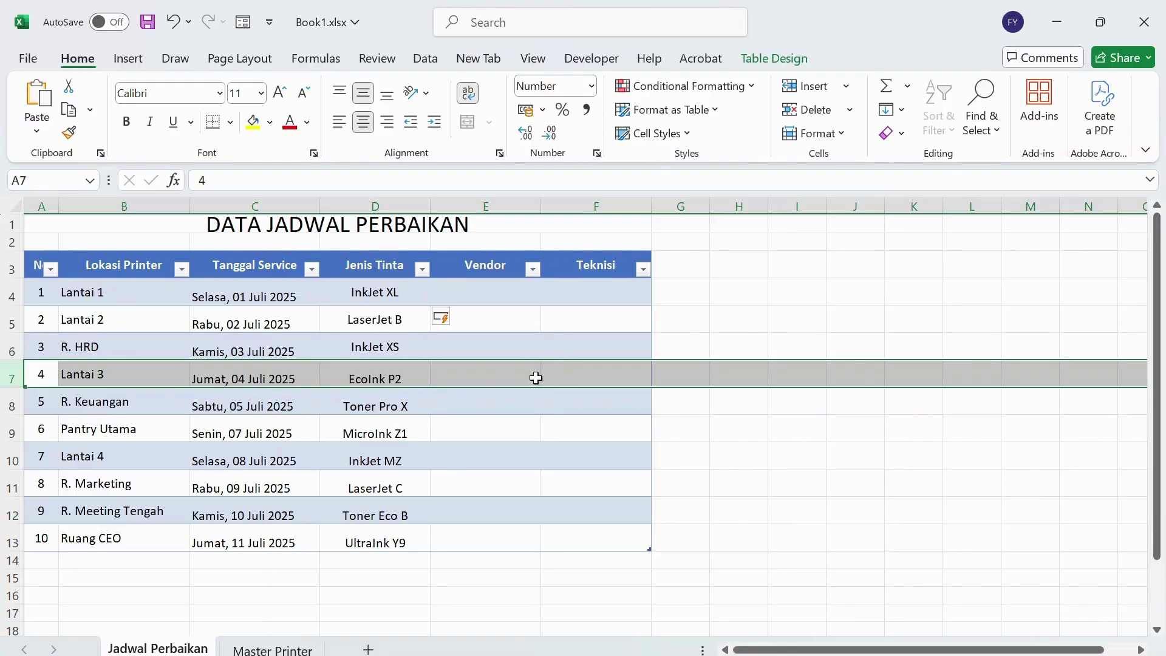
left_click(407, 303)
left_click(12, 285)
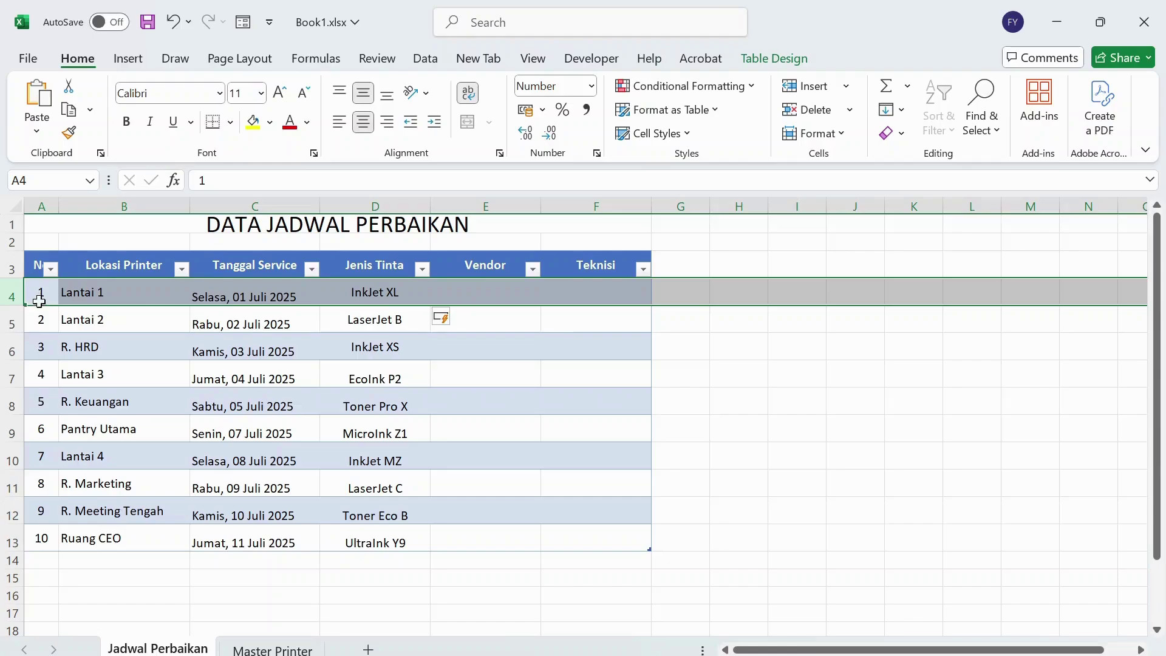
- Compare the Jenis Tinta results for Lantai 1 and Lantai 2 with their rows on the Master Printer sheet
left_click(262, 649)
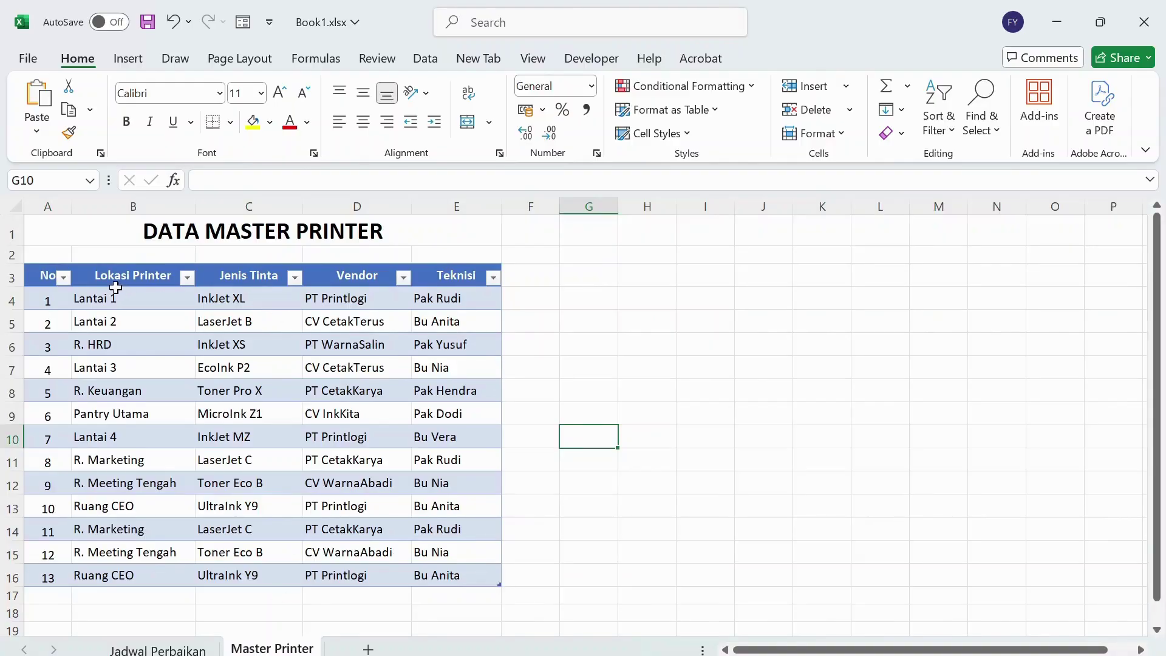
left_click(12, 294)
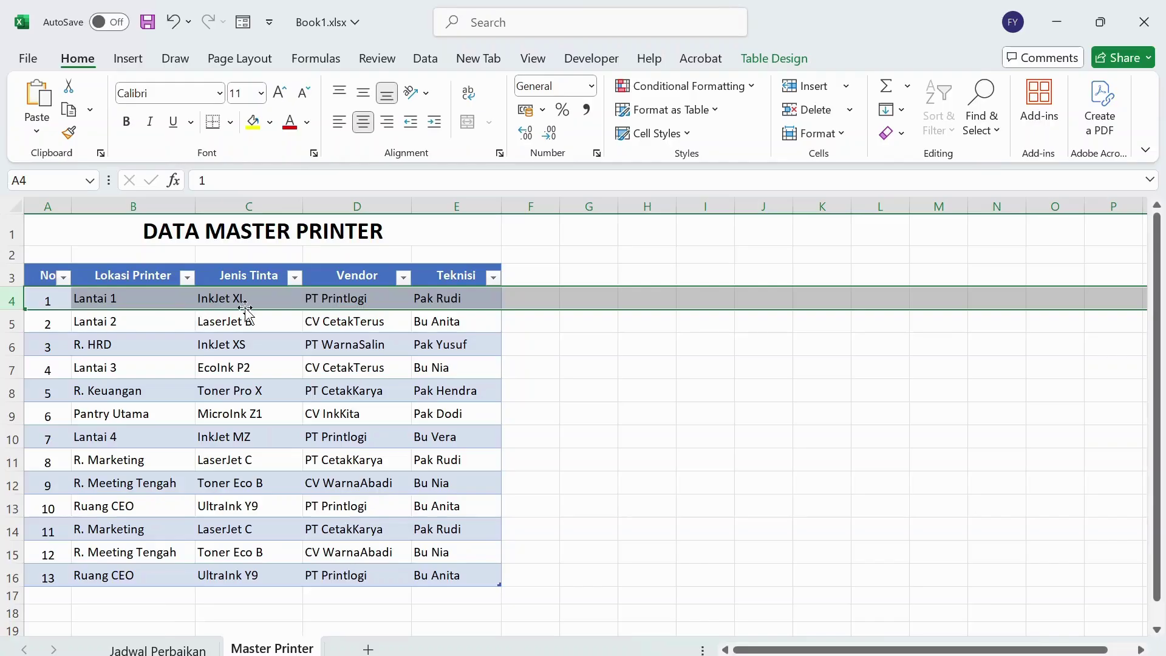
left_click(158, 649)
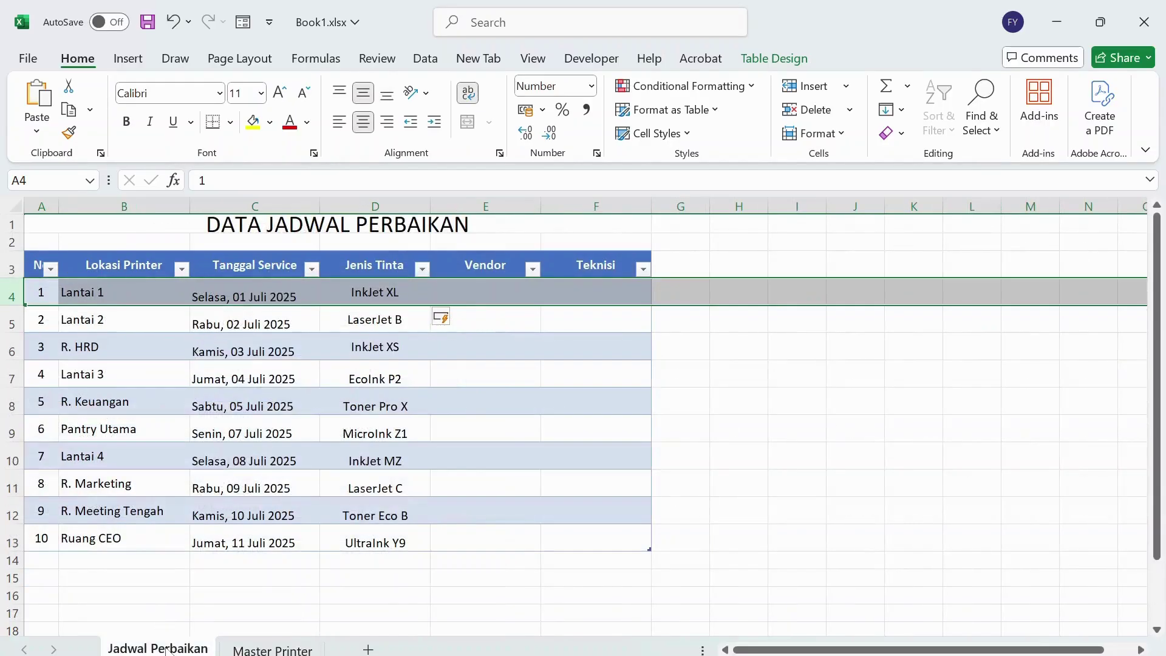
left_click(19, 318)
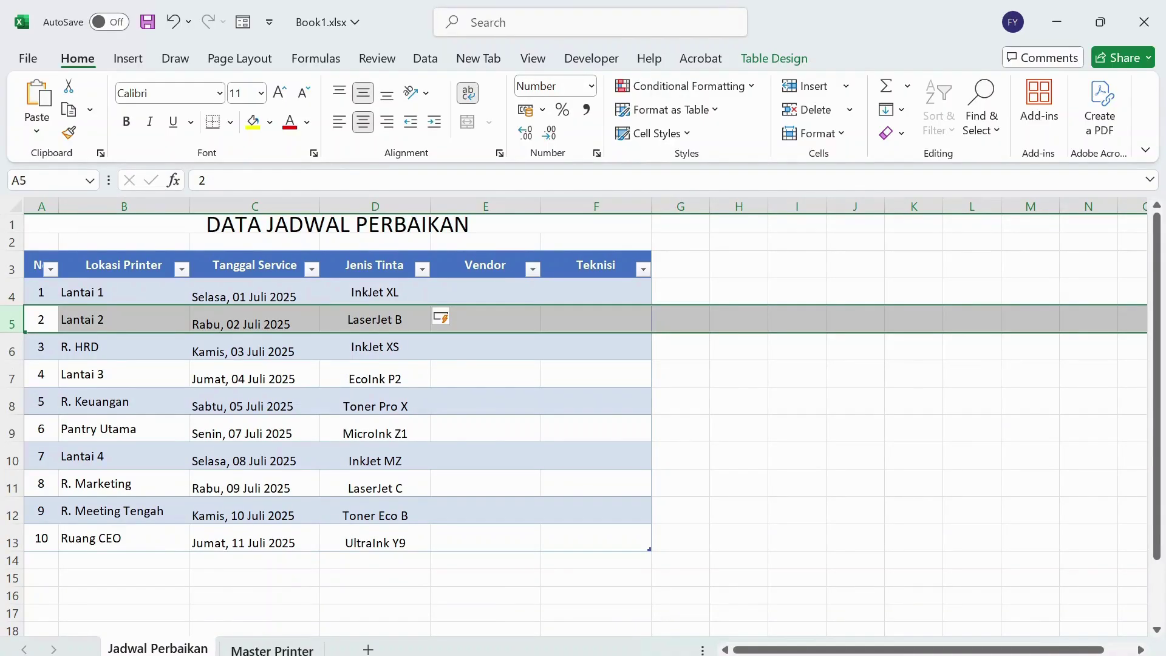
left_click(268, 649)
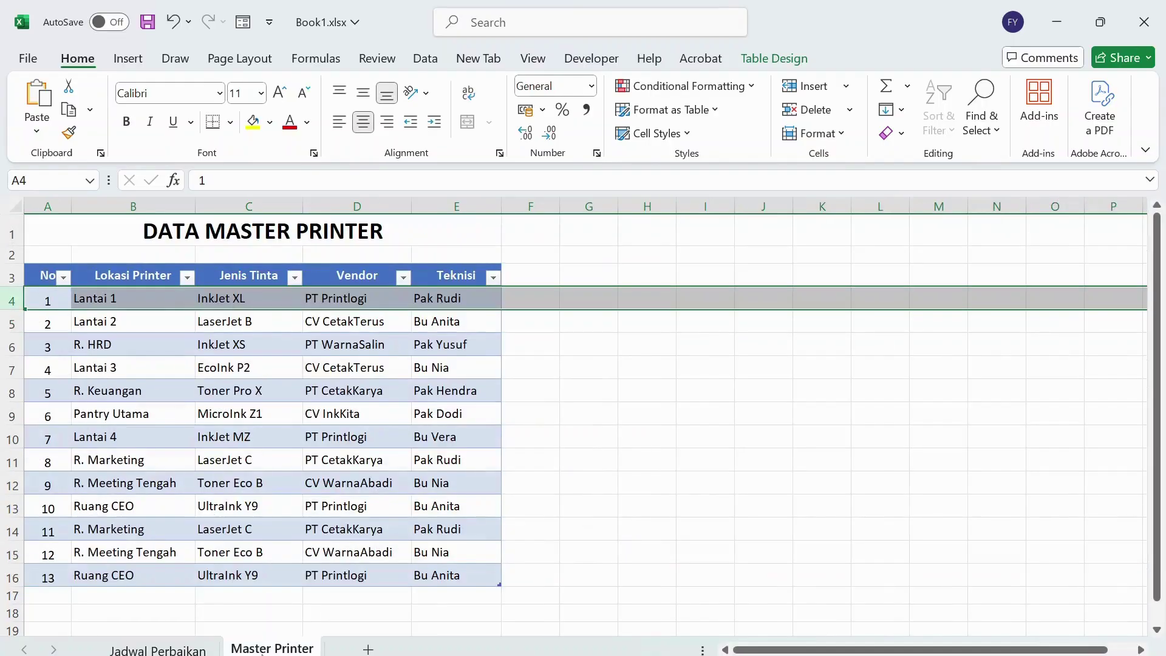
left_click(10, 322)
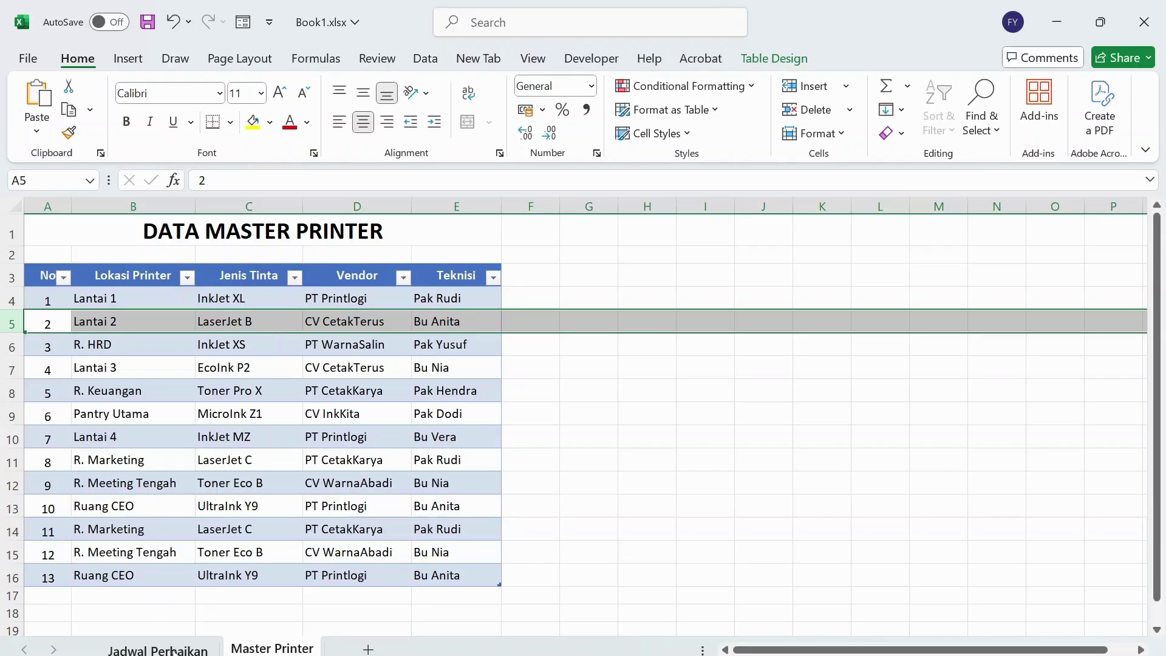
left_click(157, 649)
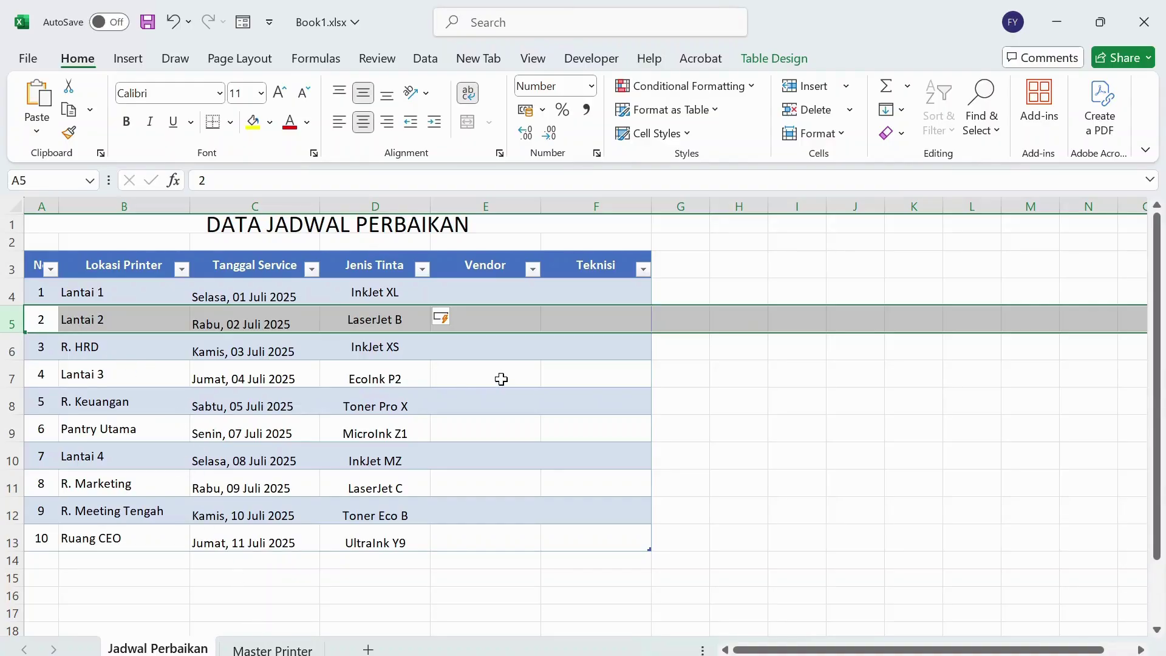
- Begin an XLOOKUP formula in cell E4 of the Vendor column with the row's Lokasi Printer cell (B4) as the lookup value
left_click(500, 378)
left_click(500, 294)
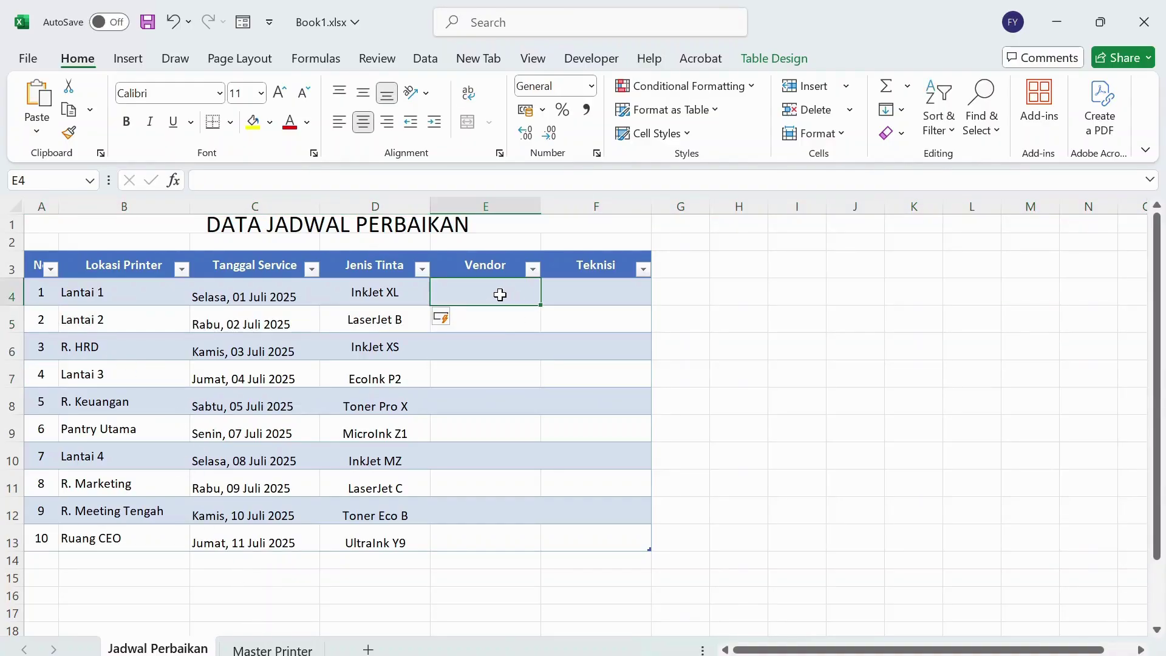
left_click(509, 207)
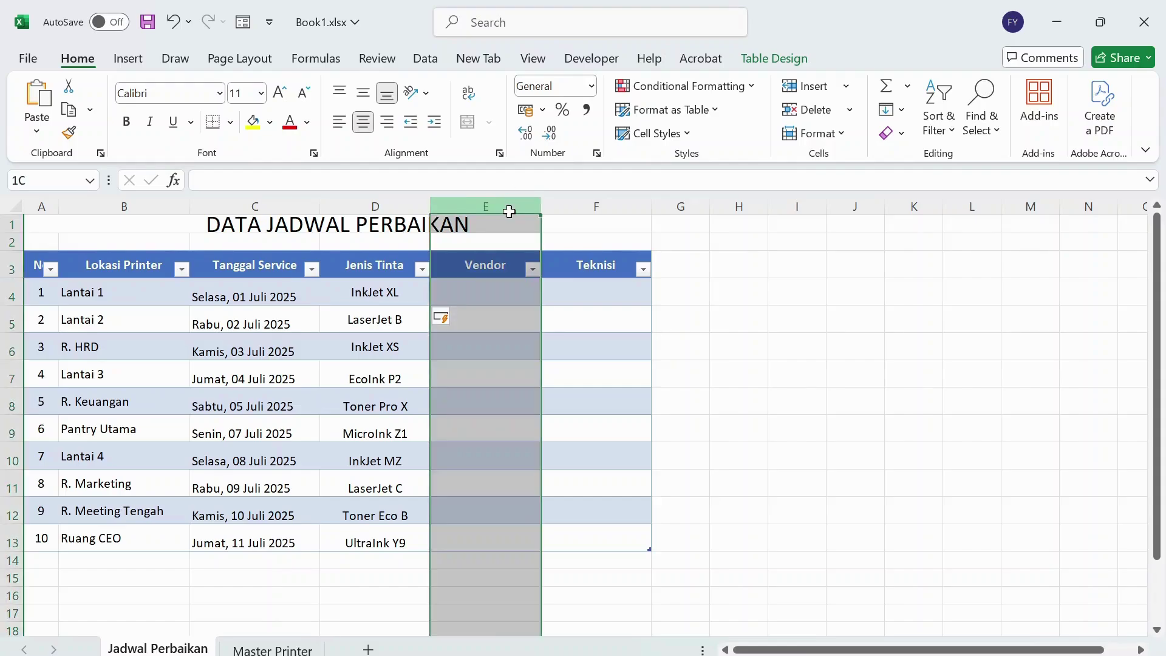
left_click(601, 354)
left_click(483, 294)
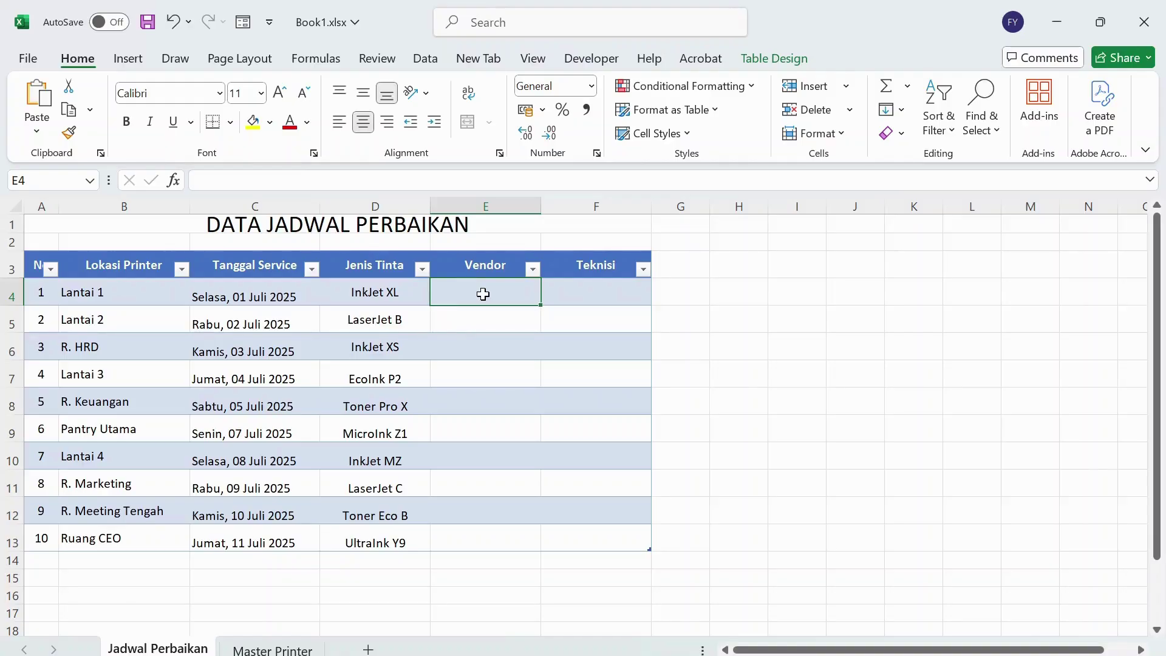
type("=xlookup")
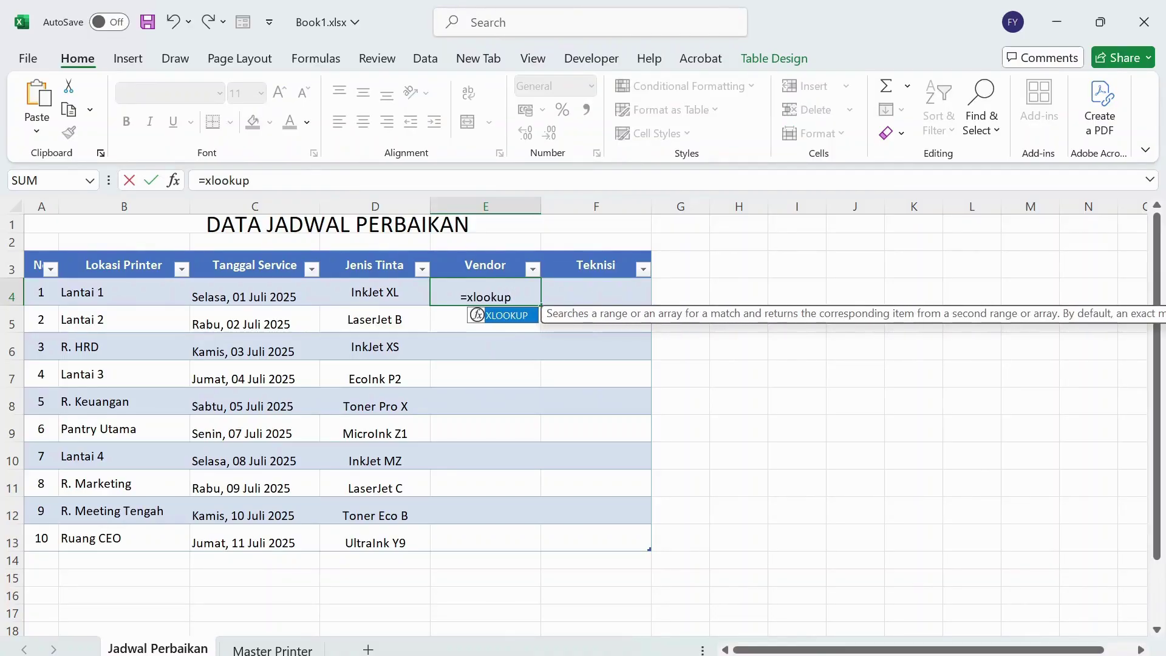
type("()")
key("Return")
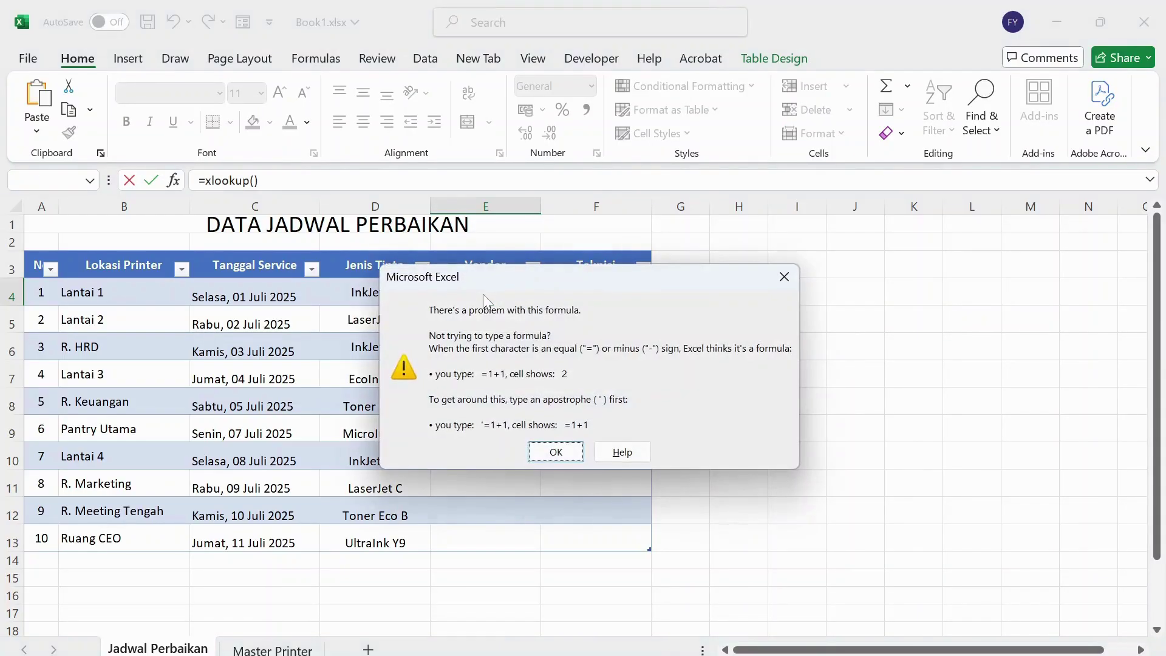
key("Return")
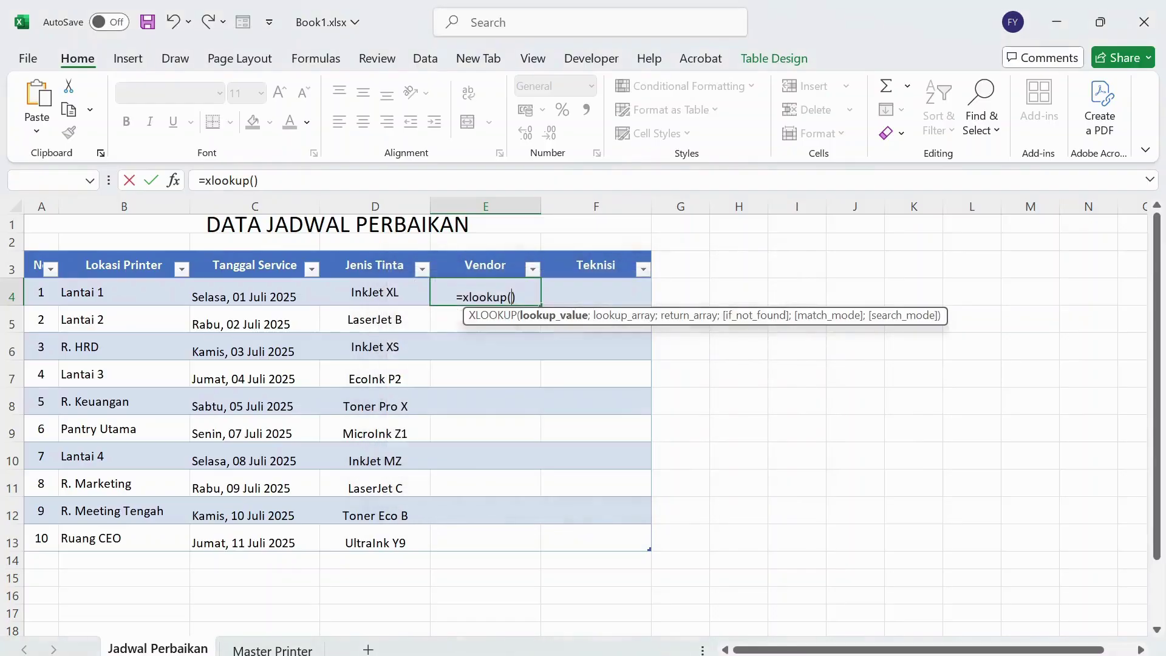
left_click(143, 295)
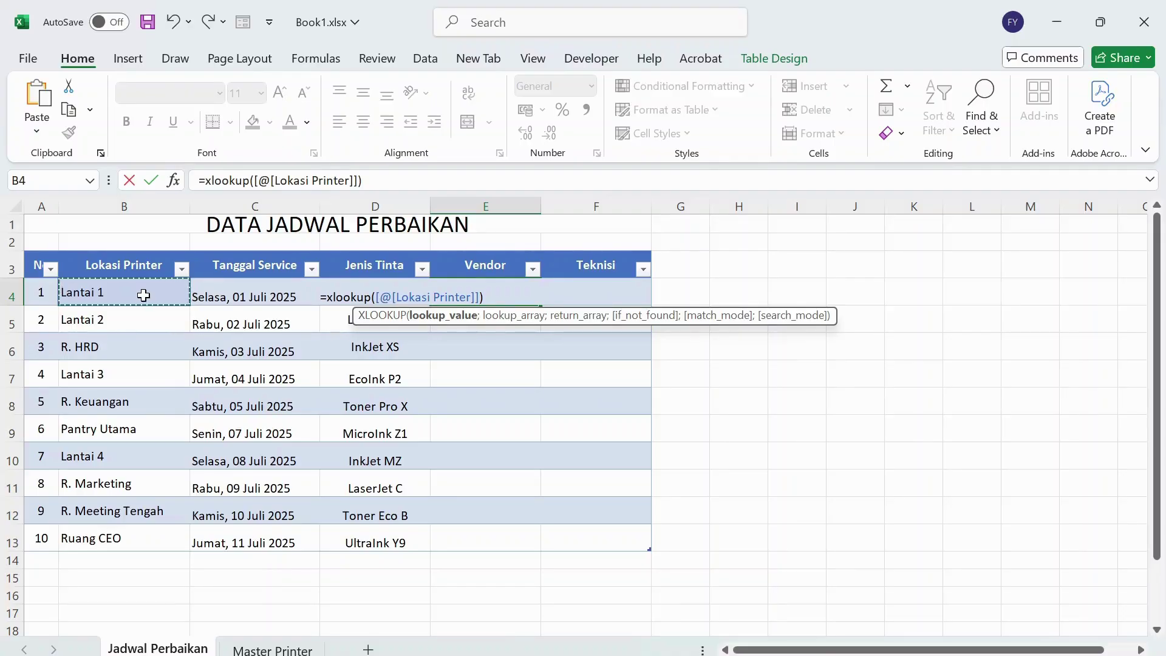
type(";")
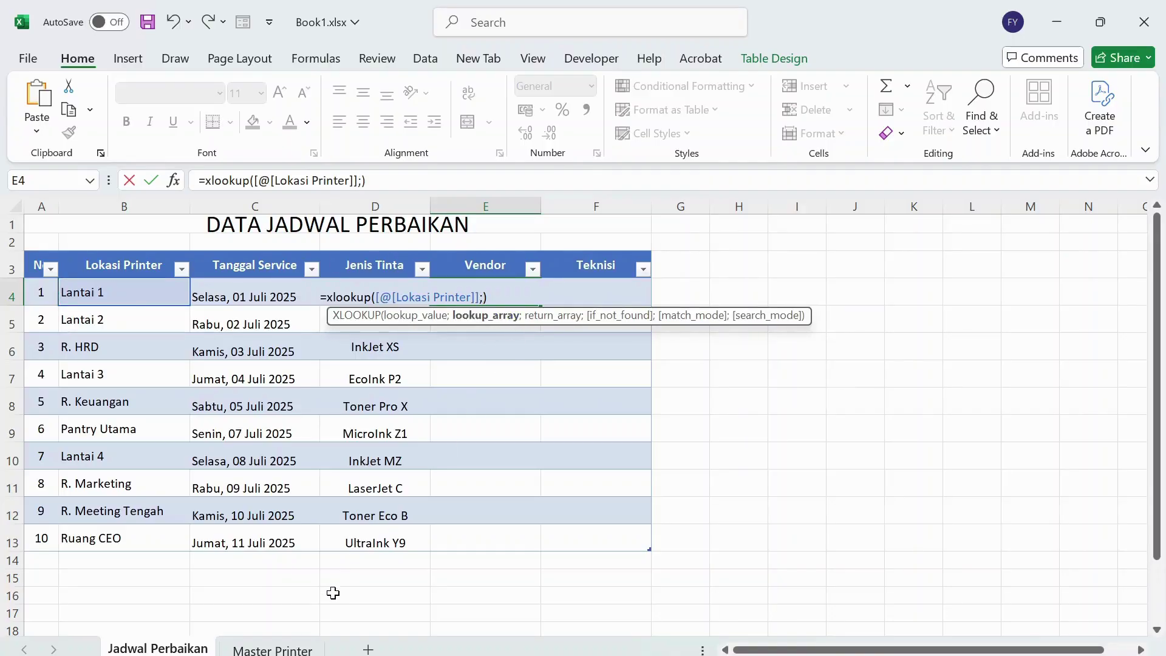
- Set the Vendor formula's lookup array to the Lokasi Printer data B4:B16 on the Master Printer sheet
left_click(272, 649)
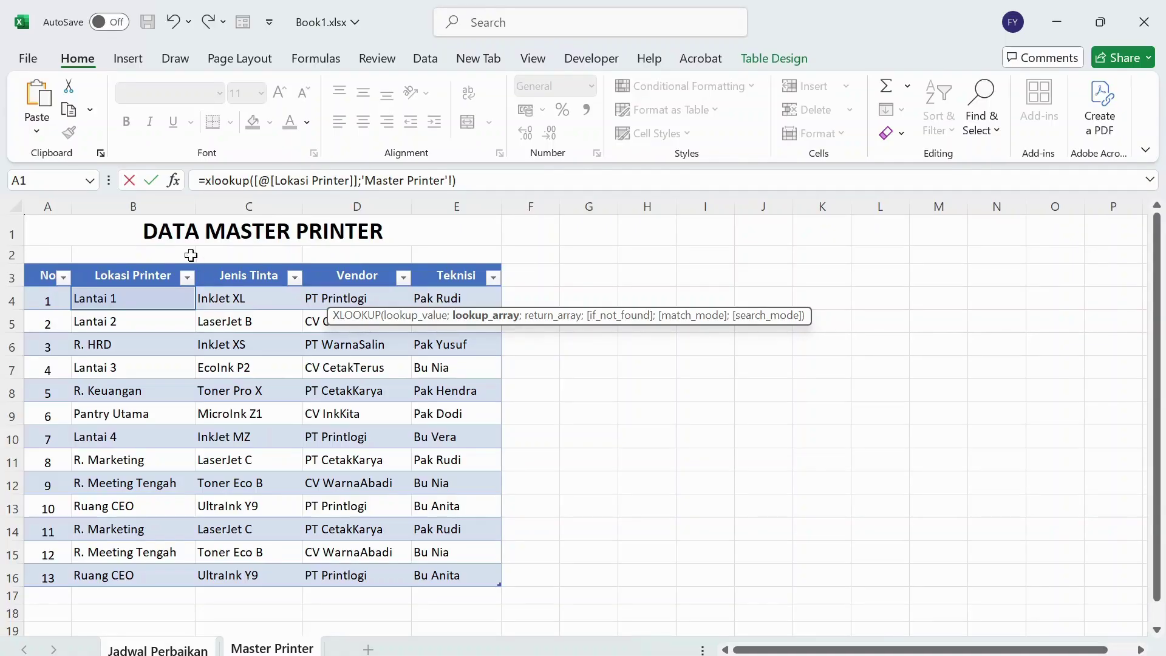
left_click(139, 298)
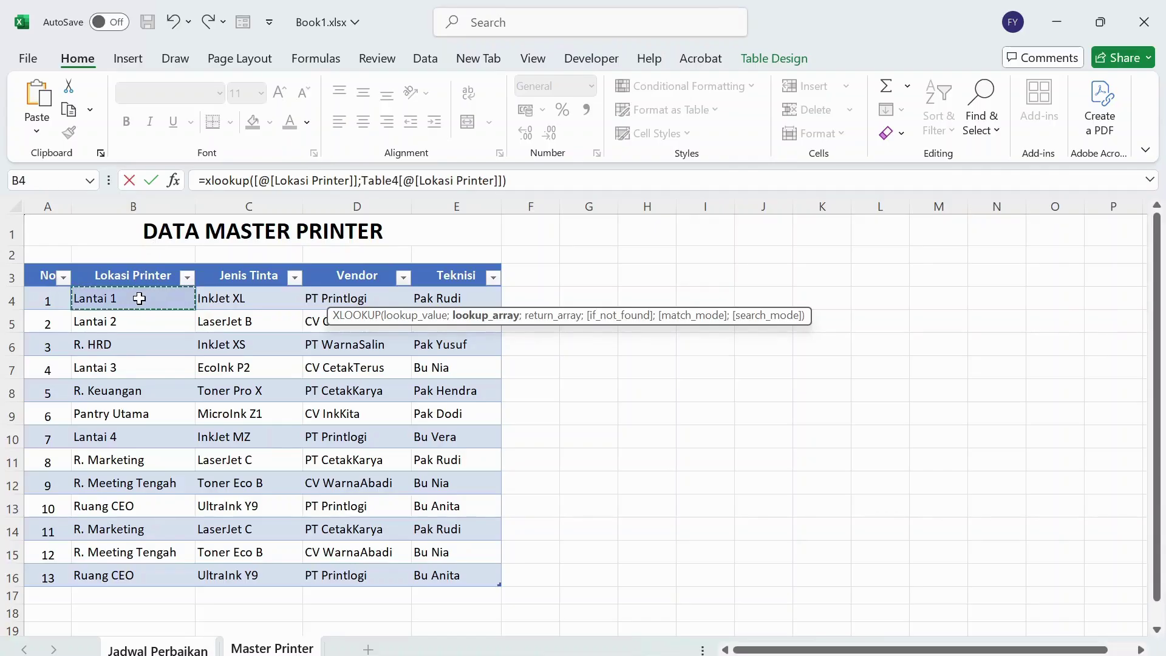
key("shift+Down")
key("shift+Down")
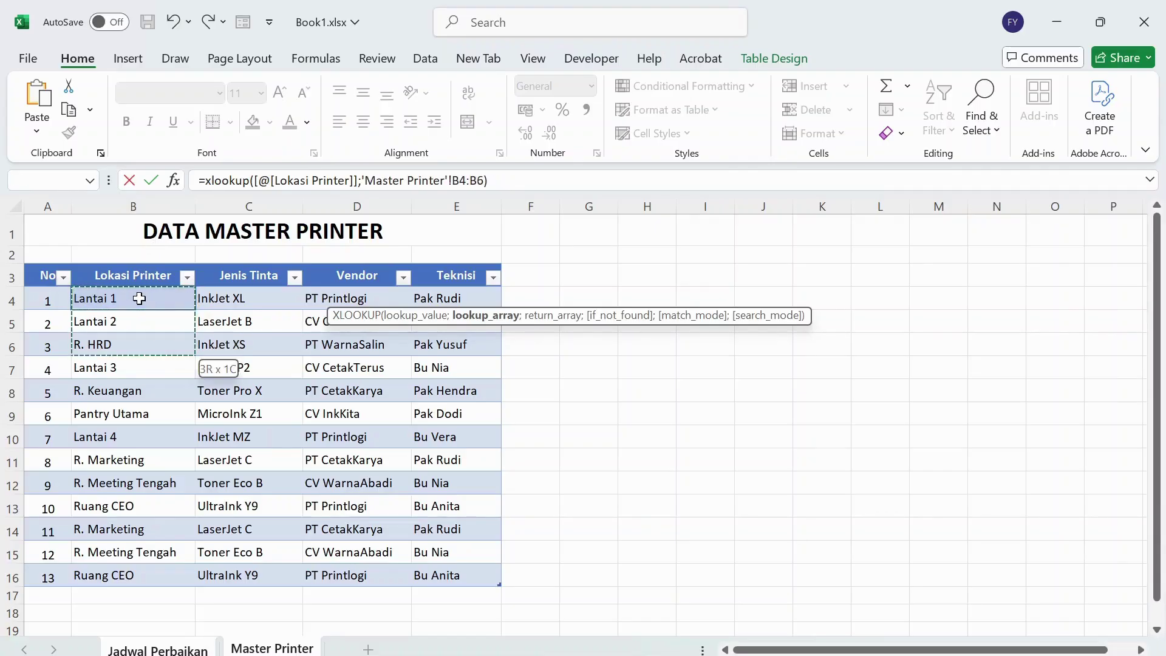
key("shift+Down")
key("shift+Down")
key("shift+Down")
key("shift+Down")
key("shift+Down")
key("shift+Down")
key("shift+Down")
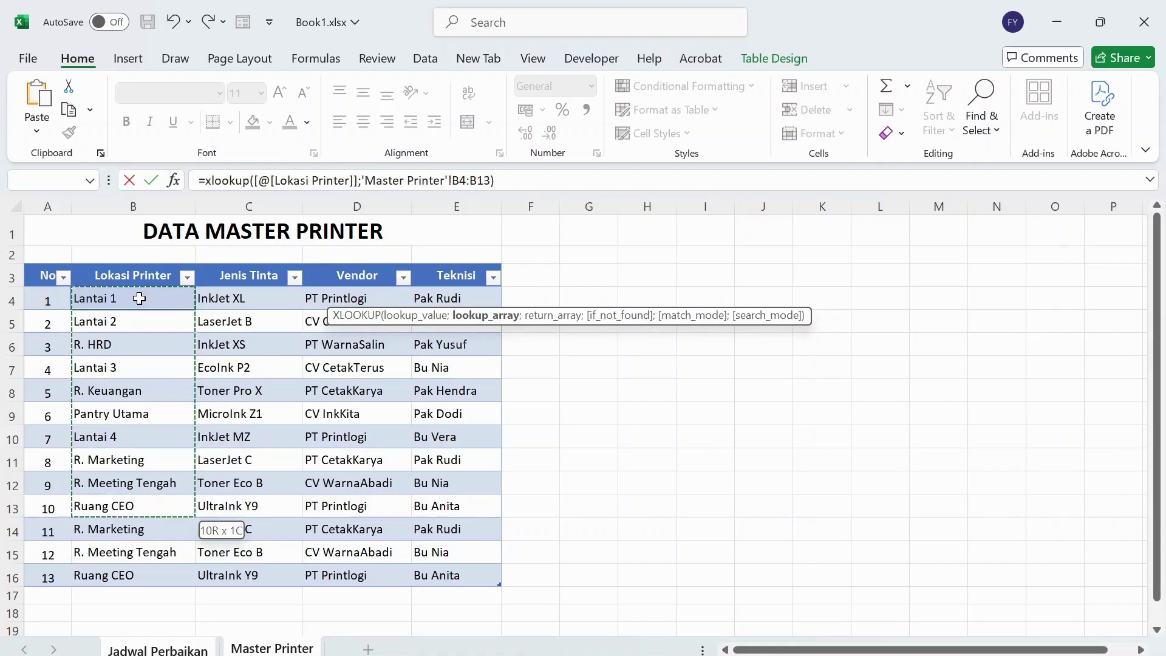
key("shift+Down")
key("shift+Down")
key("shift+Down")
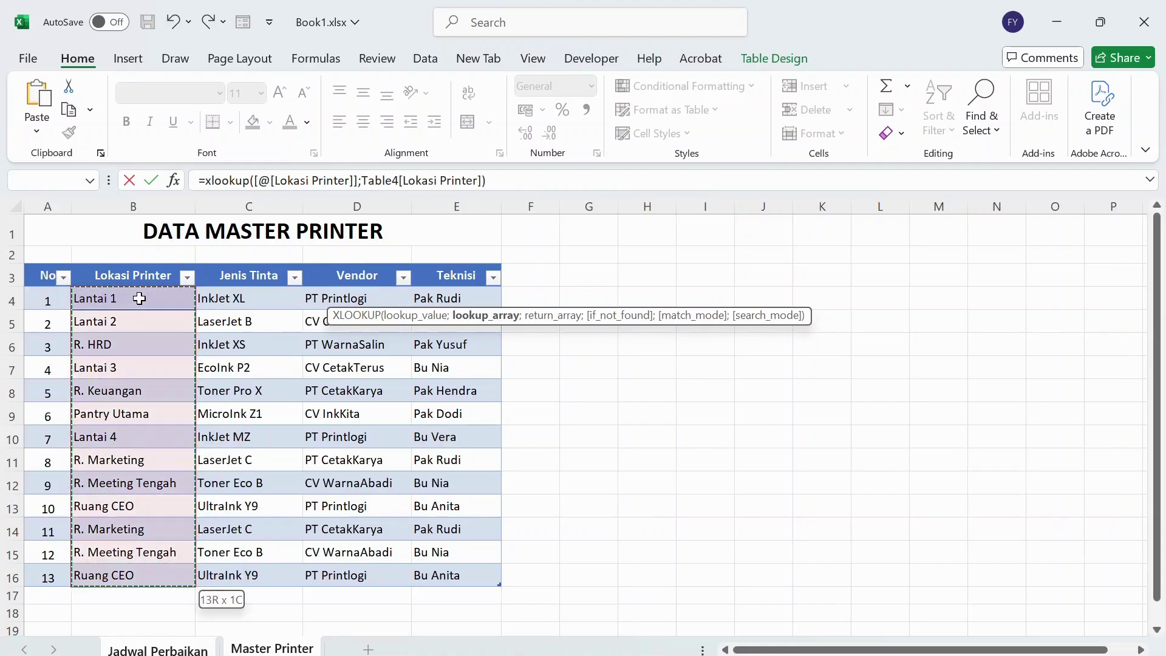
type(";")
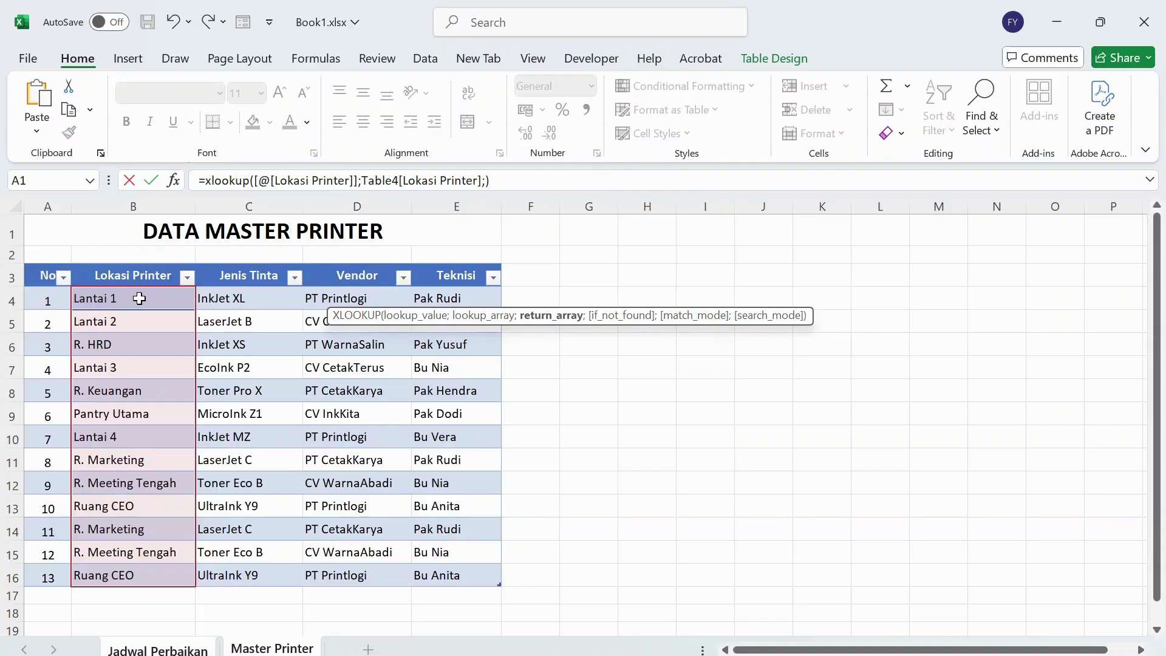
- Set the return array to the Vendor data D4:D16 on the Master Printer sheet and enter the formula
left_click(357, 299)
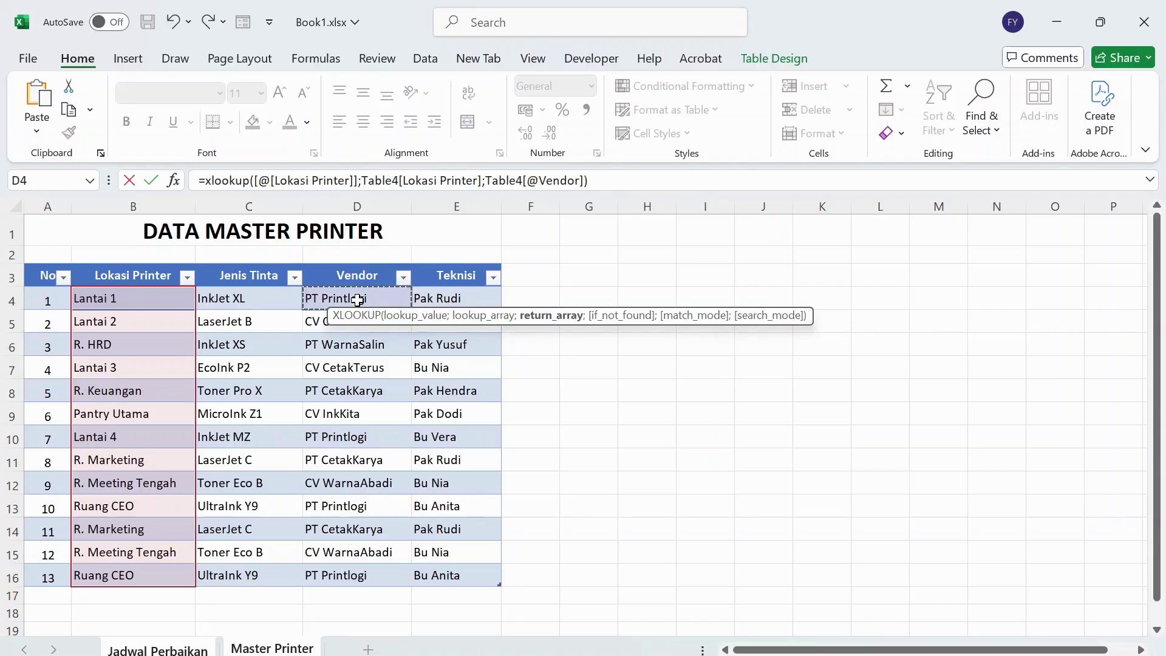
key("shift+Down")
key("shift+Down")
key("shift+Down")
key("shift+Down")
key("shift+Down")
key("shift+Down")
key("shift+Down")
key("shift+Down")
key("shift+Down")
key("shift+Down")
key("shift+Down")
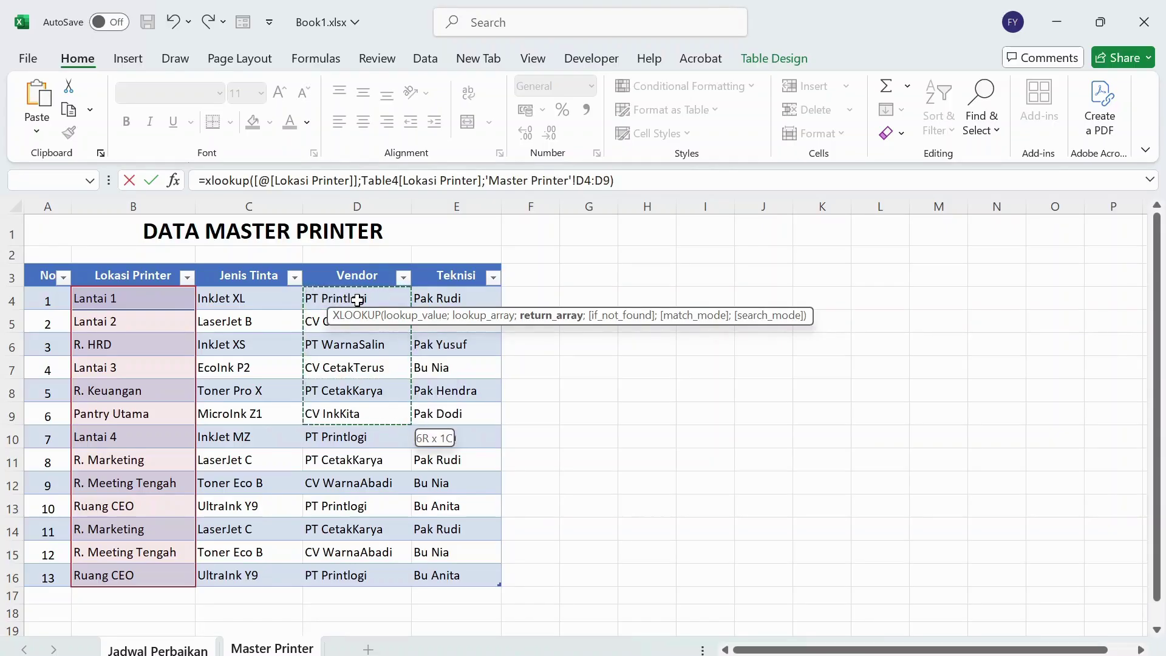
key("shift+Down")
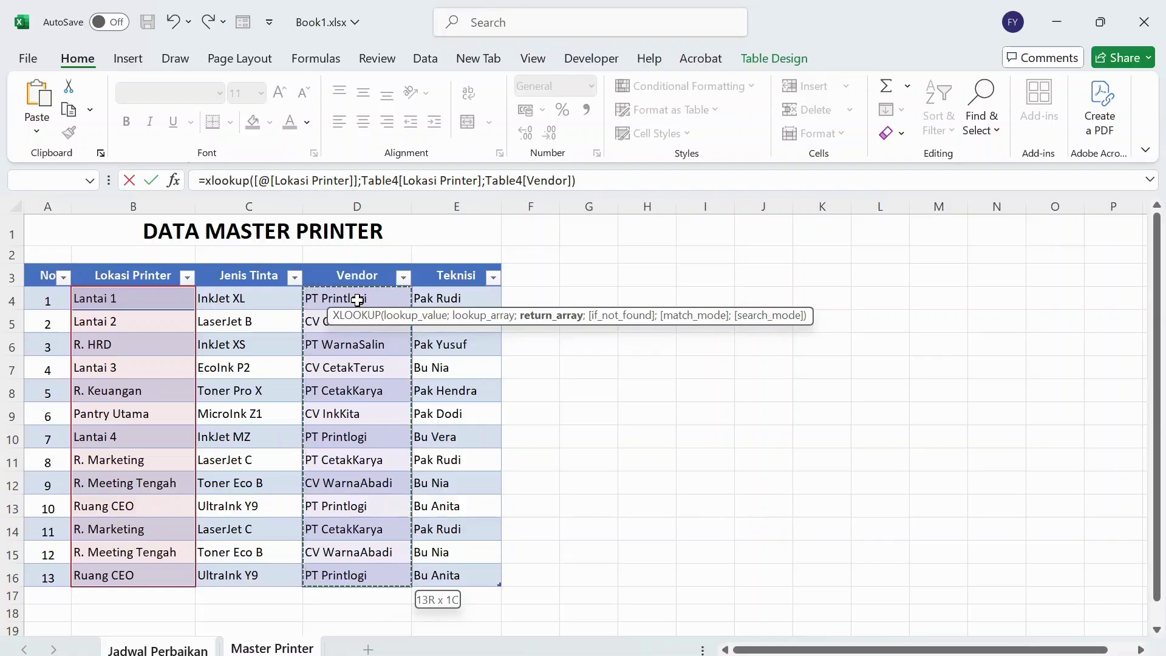
key("Return")
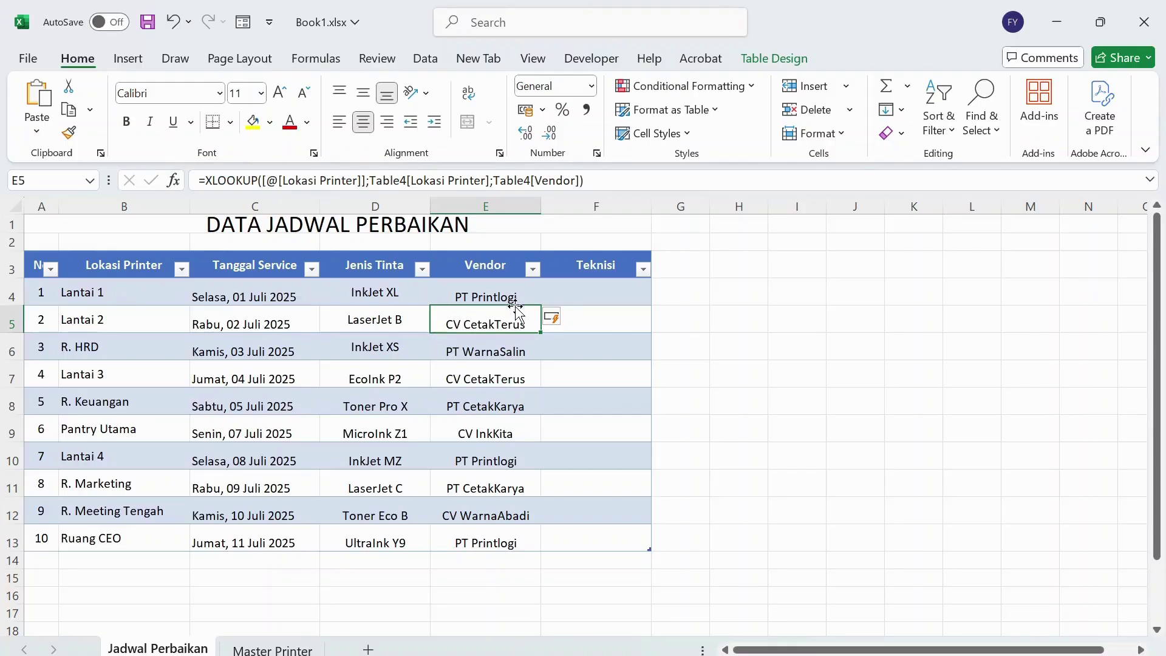
- Compare the Vendor results for Lantai 1, Lantai 2 and R. HRD with their rows on the Master Printer sheet
left_click(287, 650)
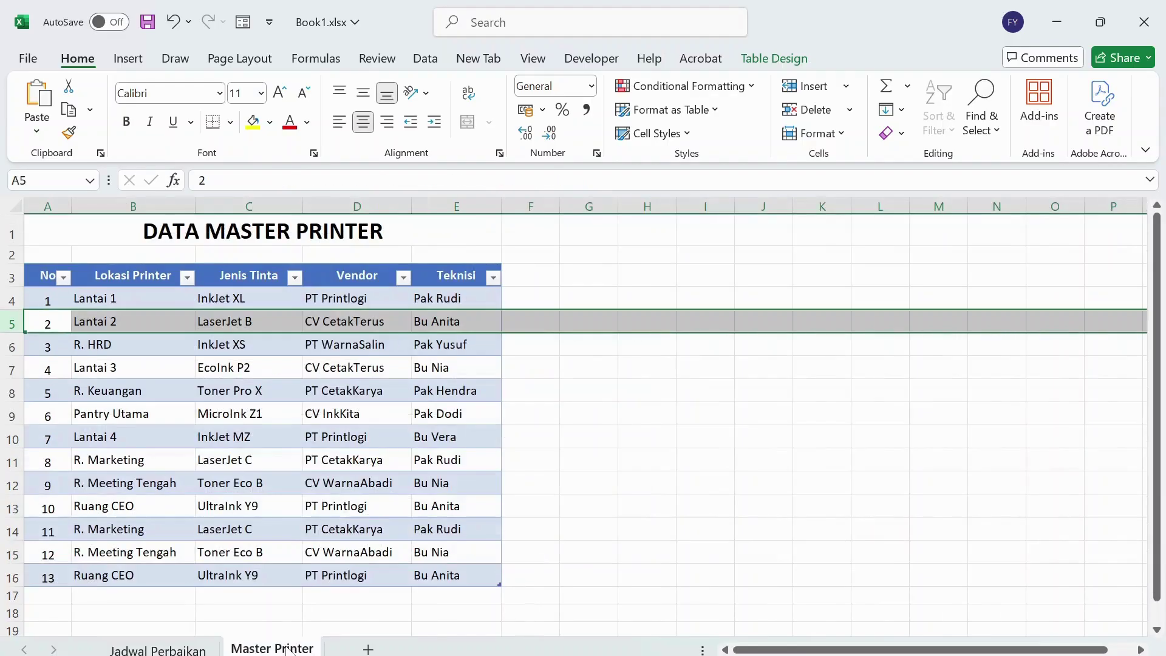
left_click(12, 299)
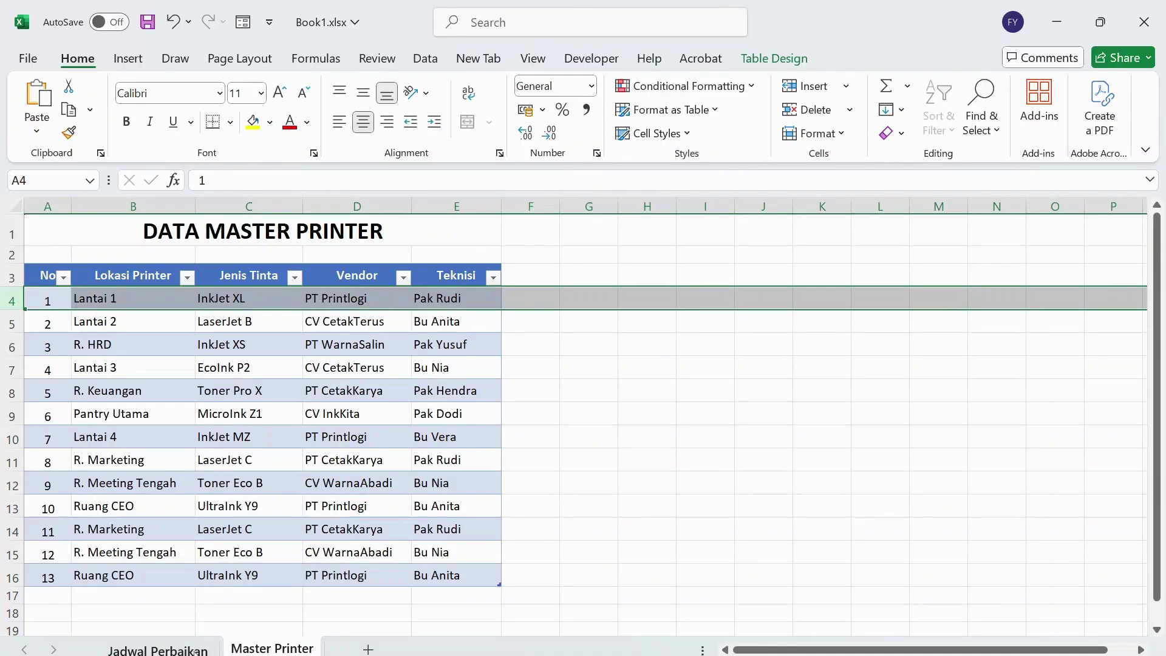
left_click(157, 649)
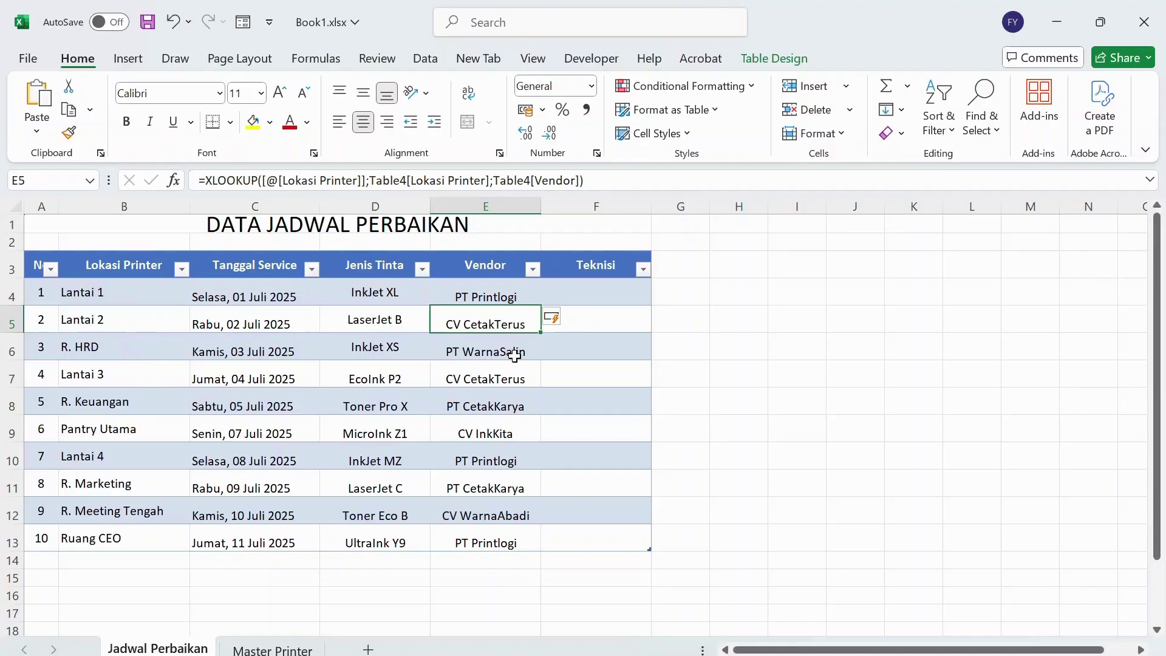
left_click(268, 650)
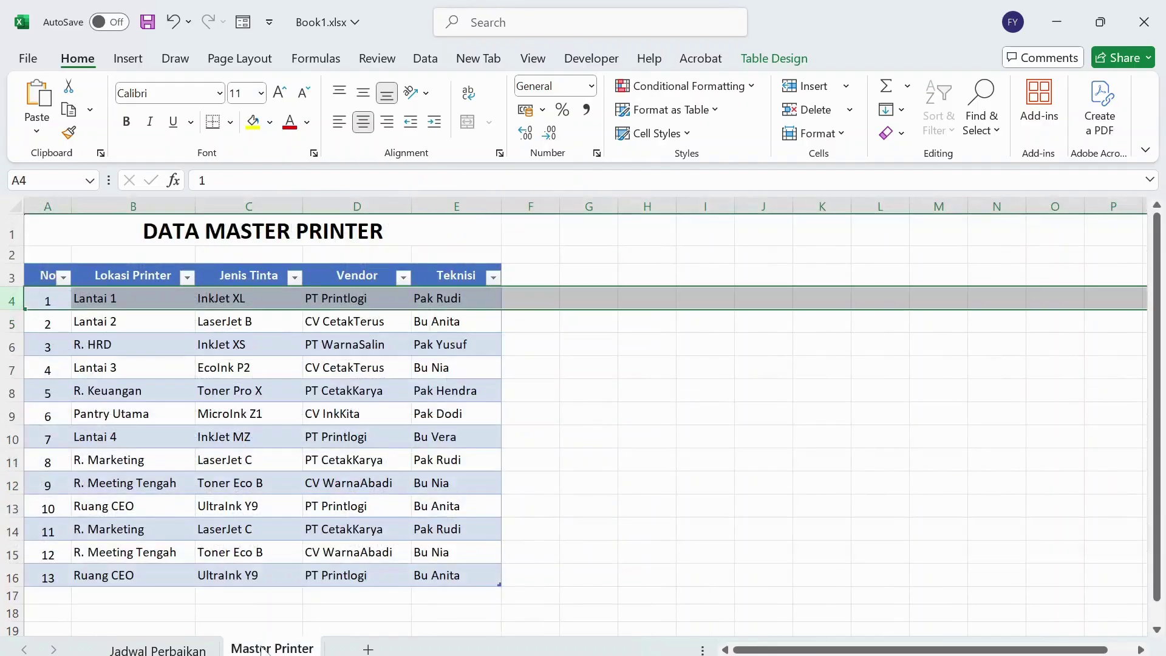
left_click(23, 319)
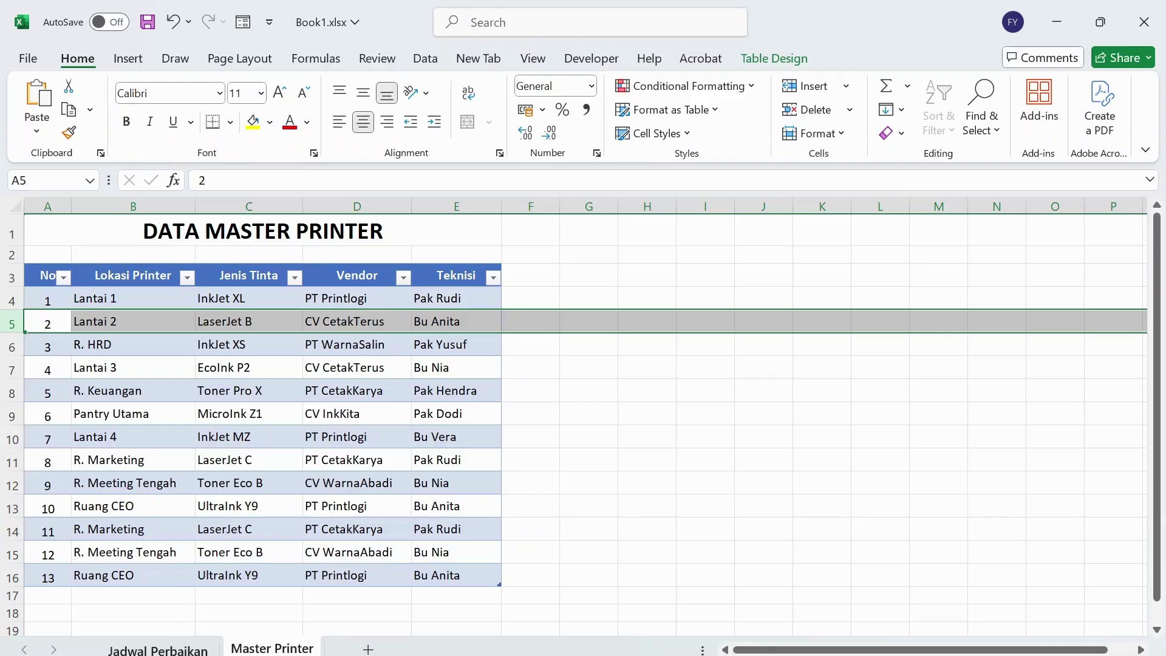
left_click(158, 649)
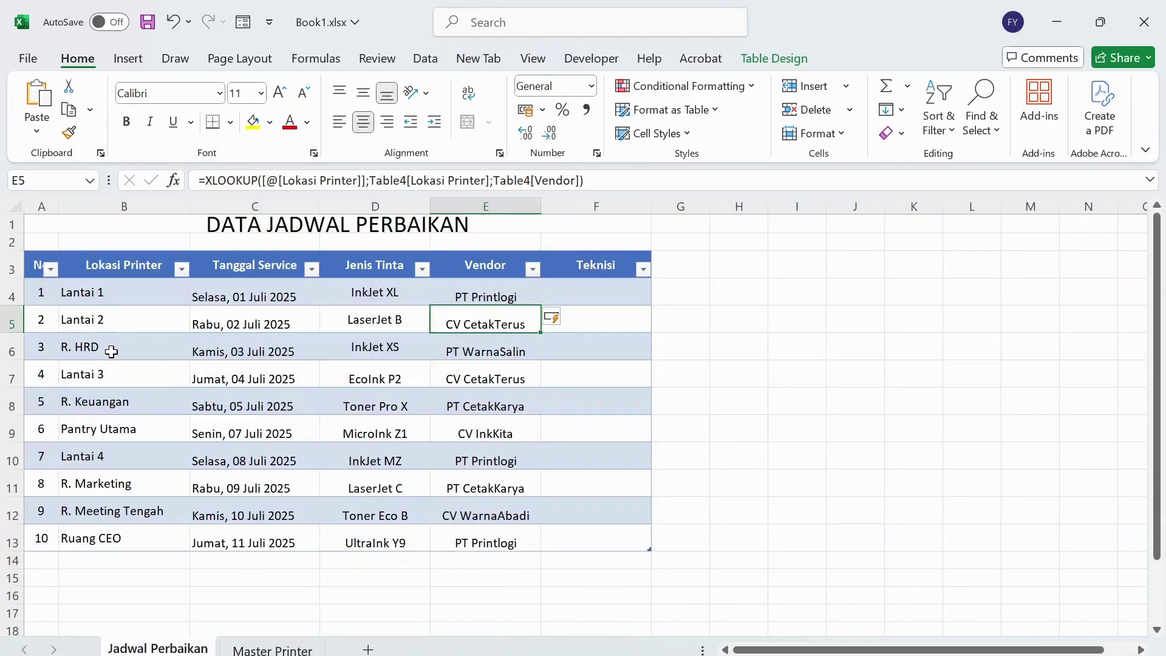
left_click(273, 650)
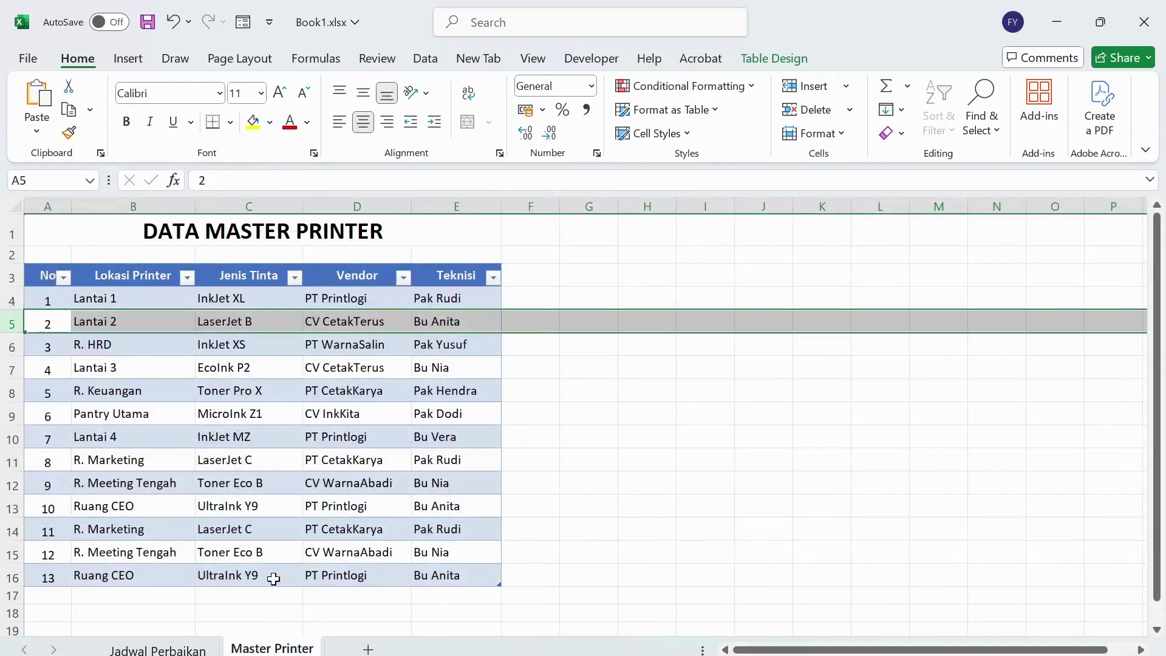
left_click(12, 347)
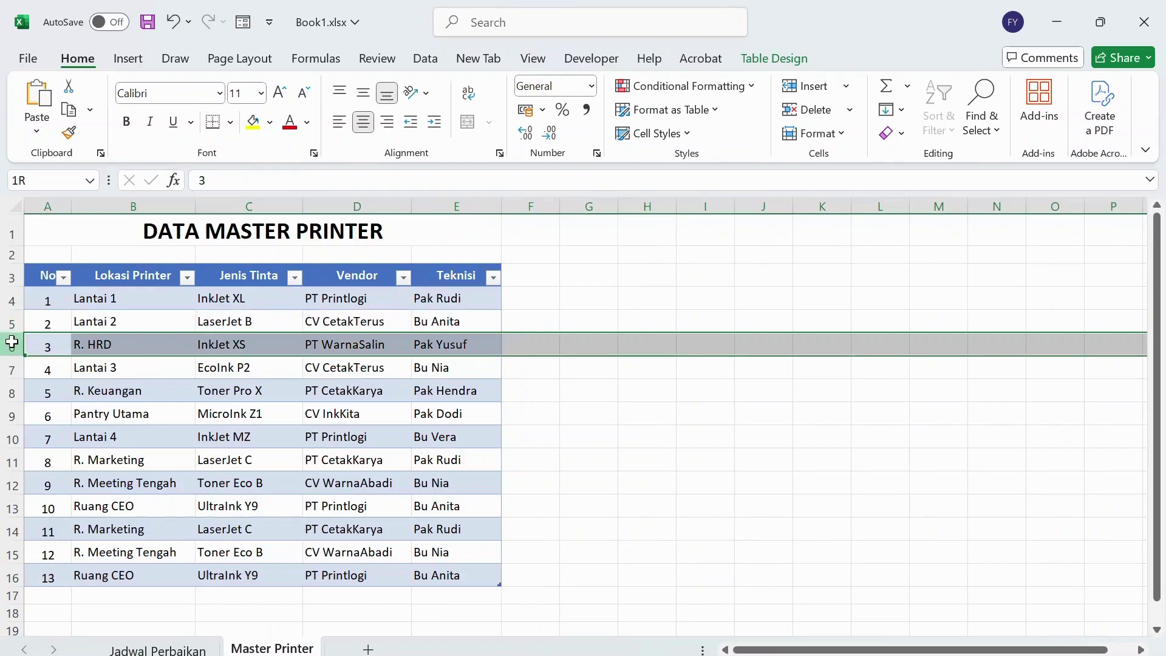
left_click(169, 649)
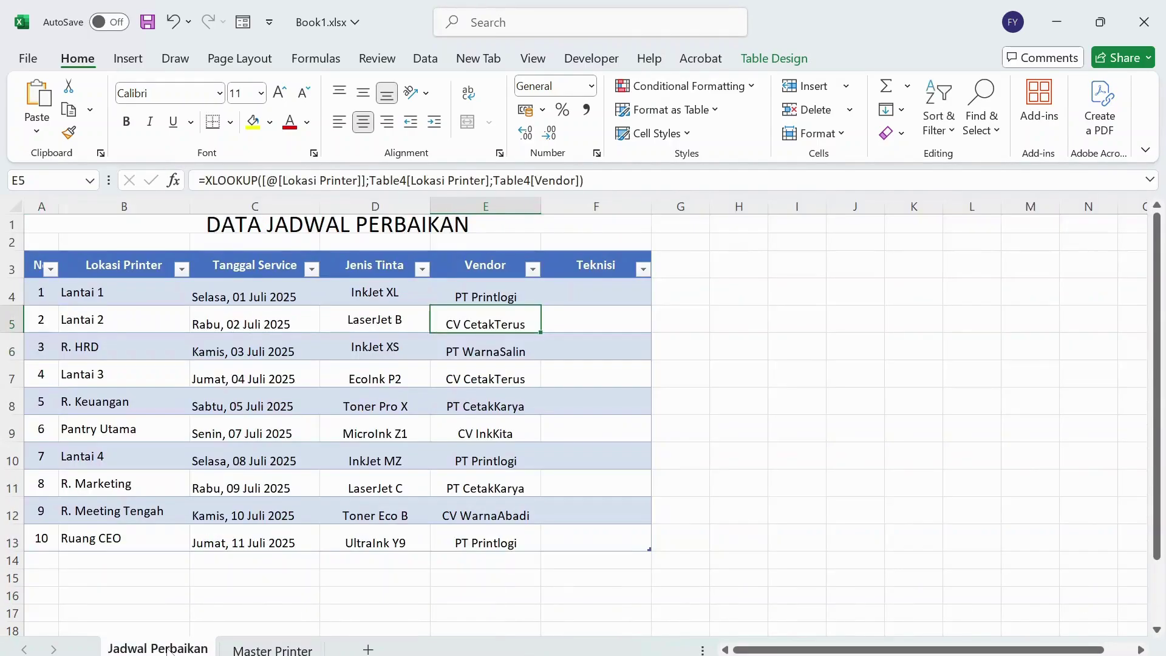
- Begin an XLOOKUP formula in cell F4 of the Teknisi column with the row's Lokasi Printer cell (B4) as the lookup value
left_click(851, 372)
left_click(617, 205)
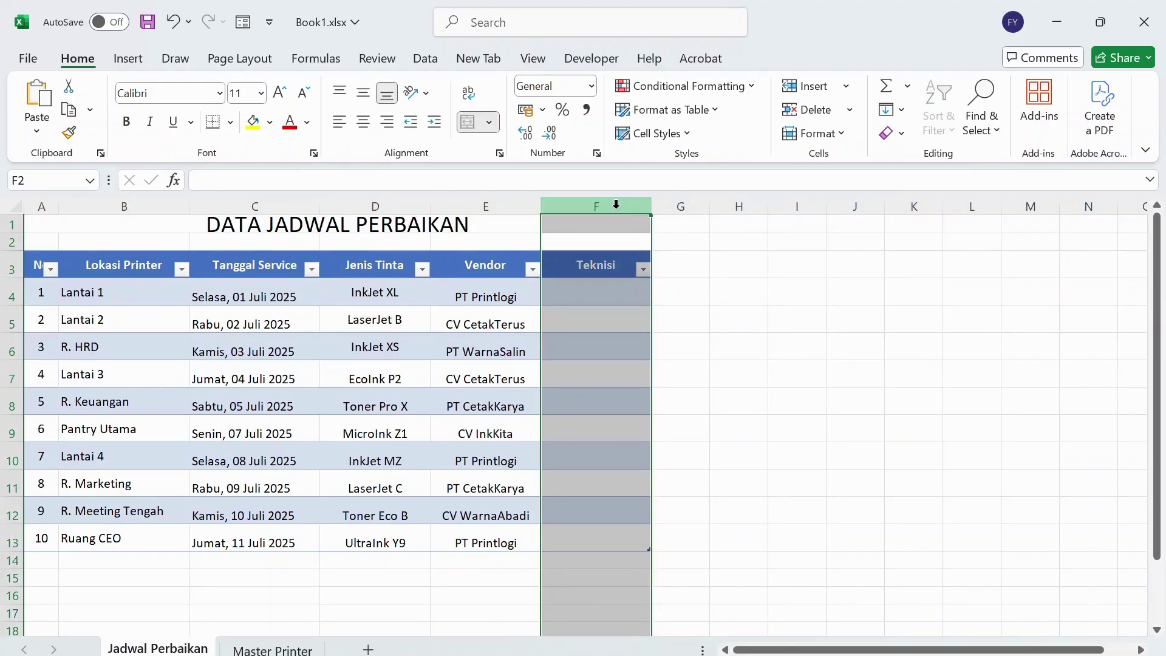
left_click(697, 290)
left_click(635, 289)
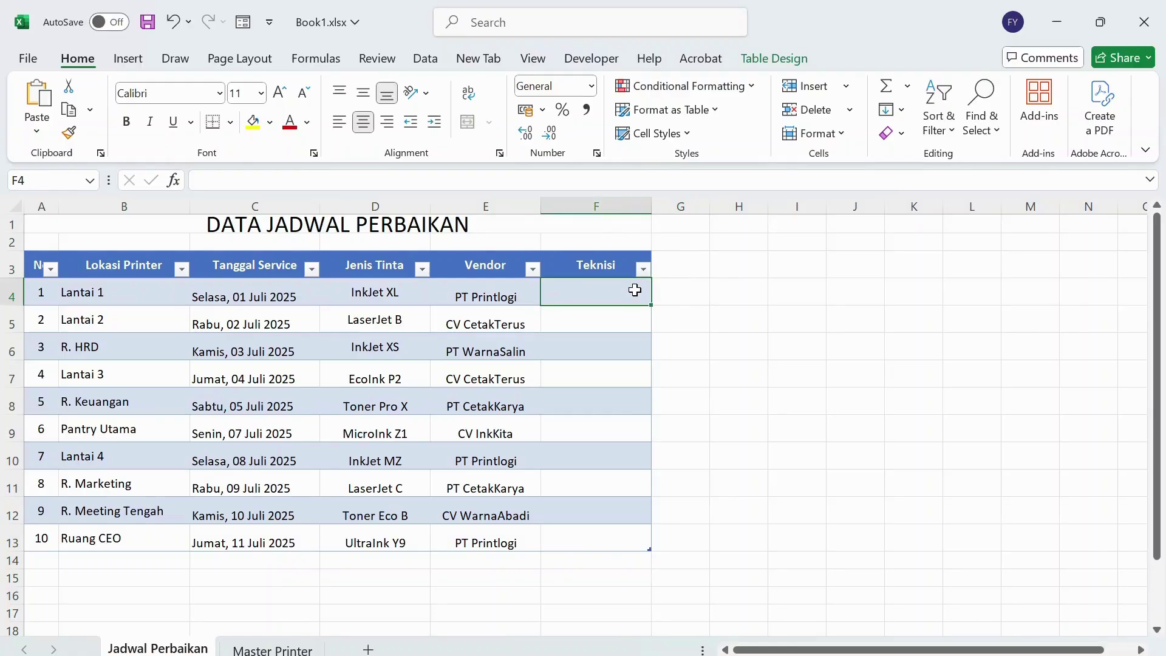
type("=")
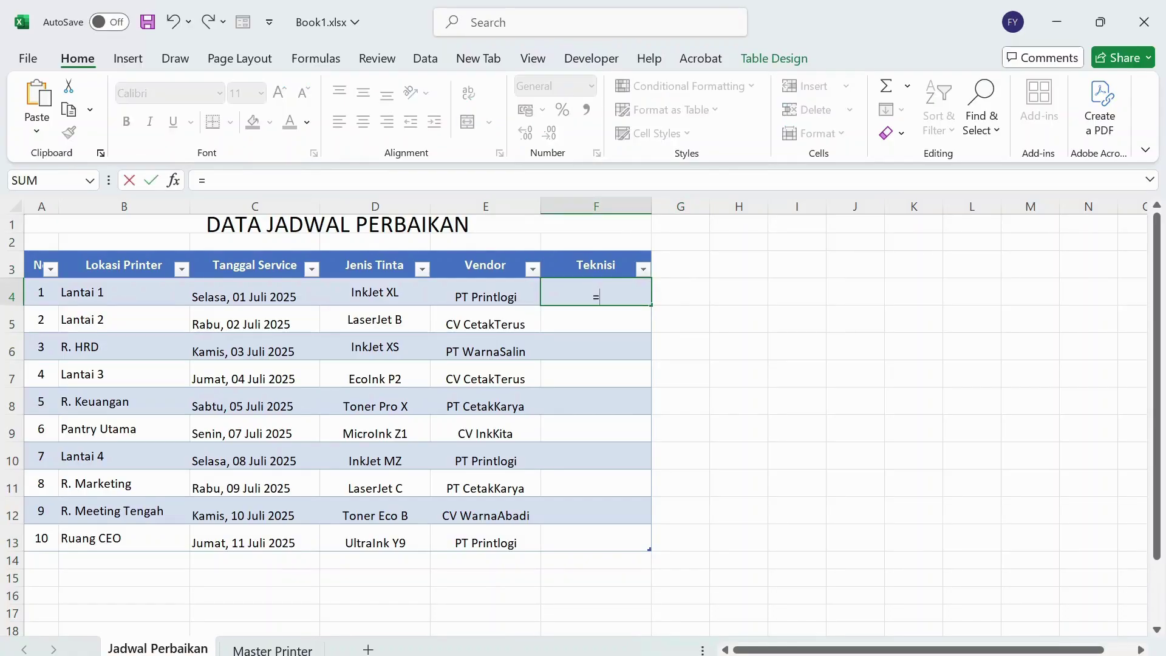
type("xlook")
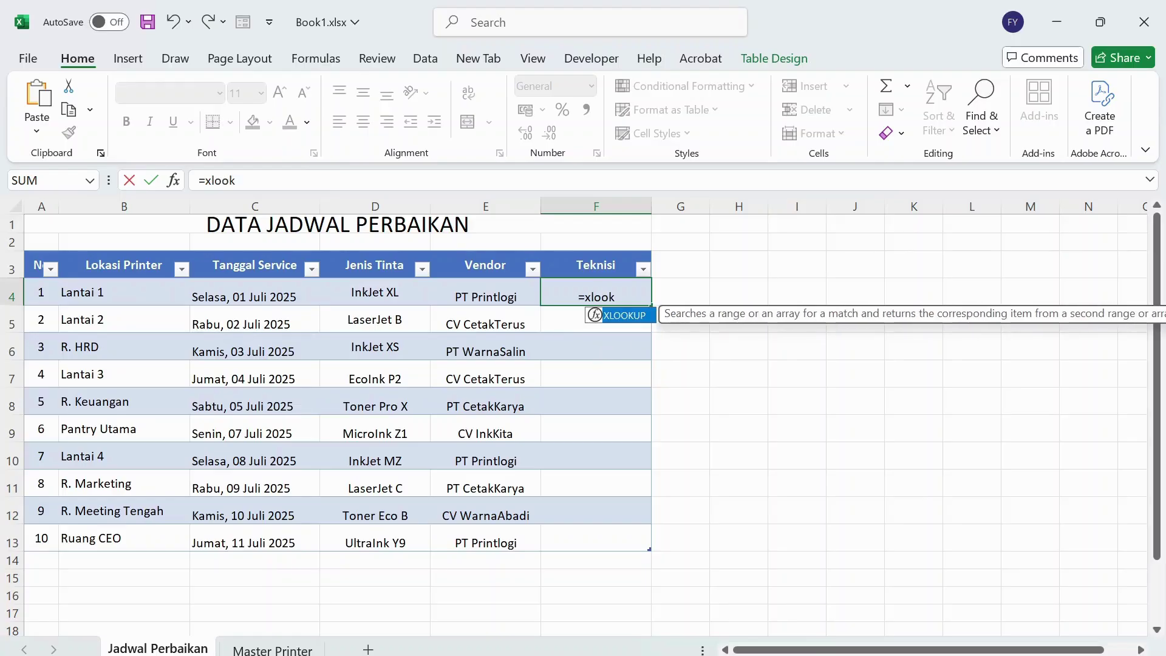
type("up(")
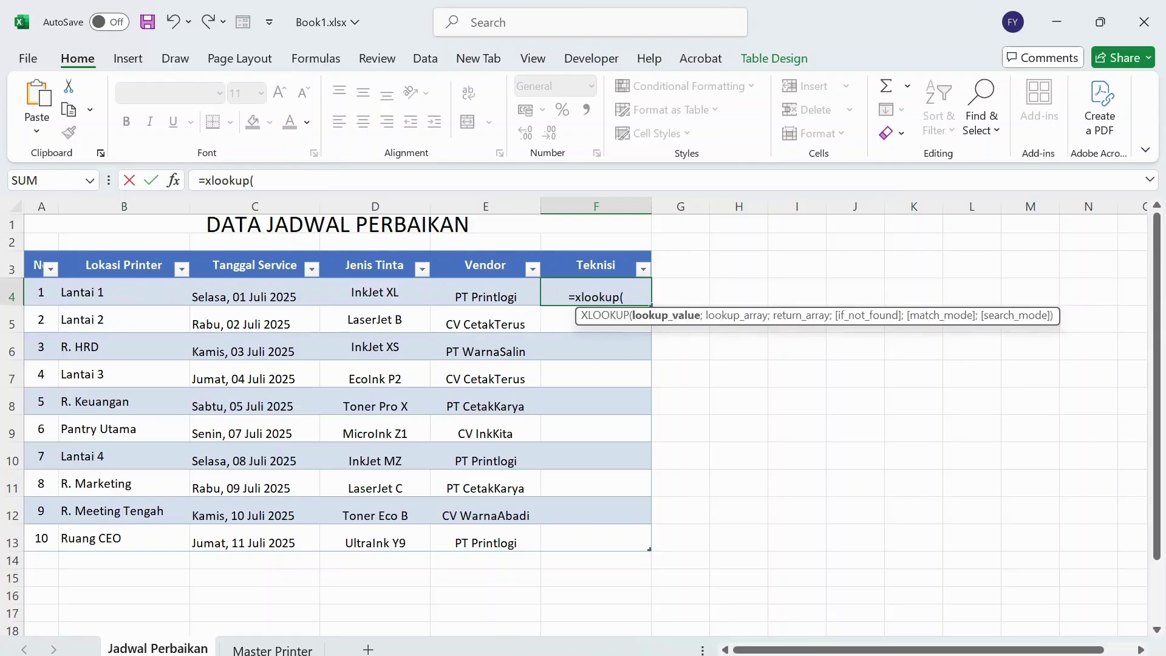
type(")")
key("Return")
key("Return")
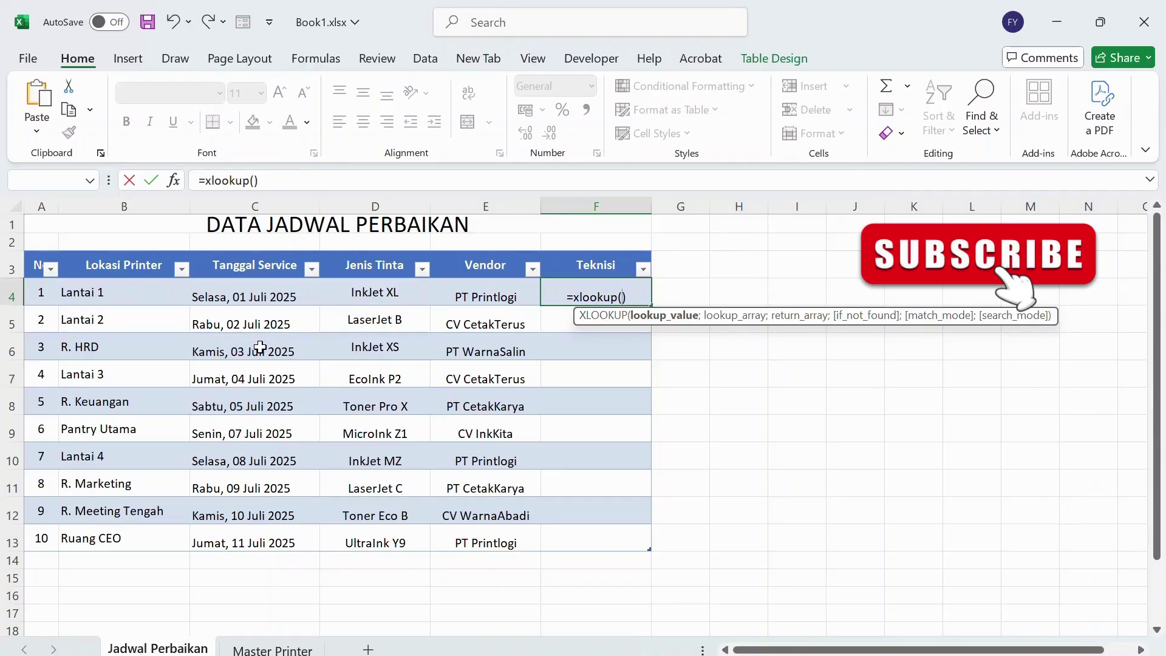
left_click(77, 279)
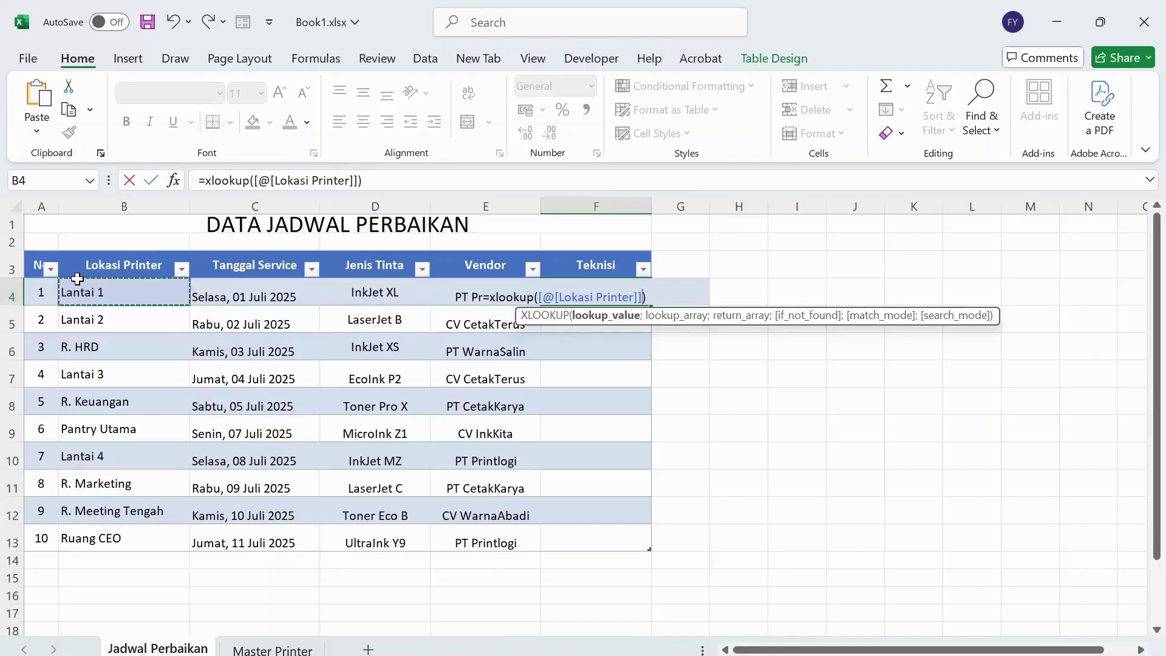
- Set the Teknisi formula's lookup array to the Lokasi Printer data B4:B16 on the Master Printer sheet
type(";")
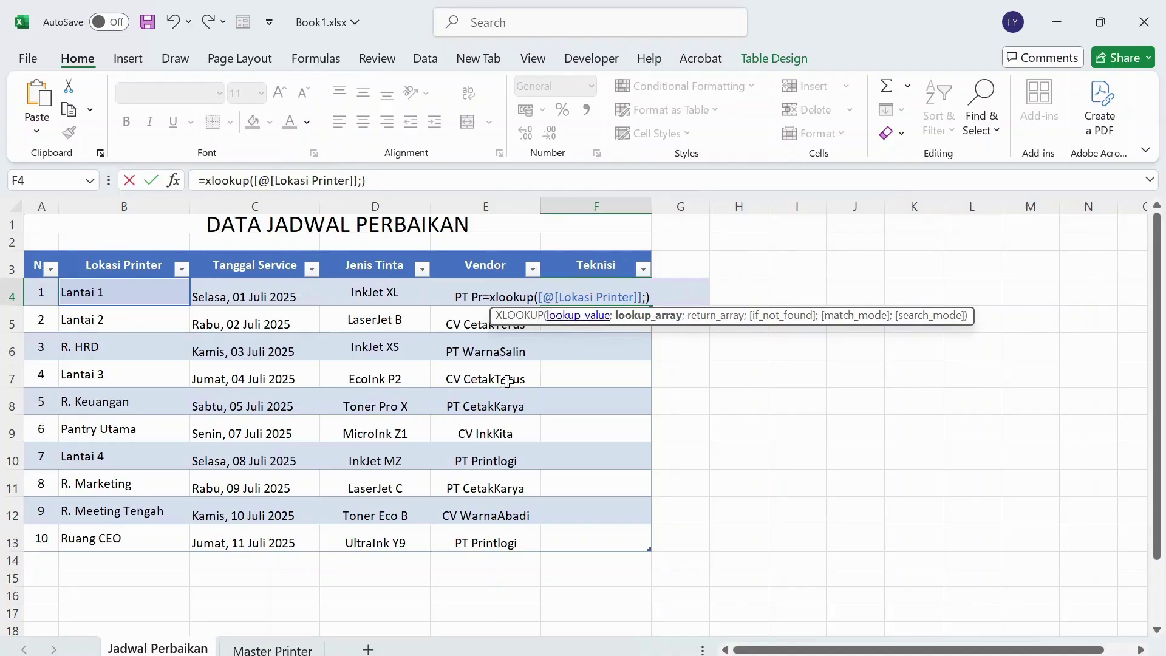
left_click(263, 650)
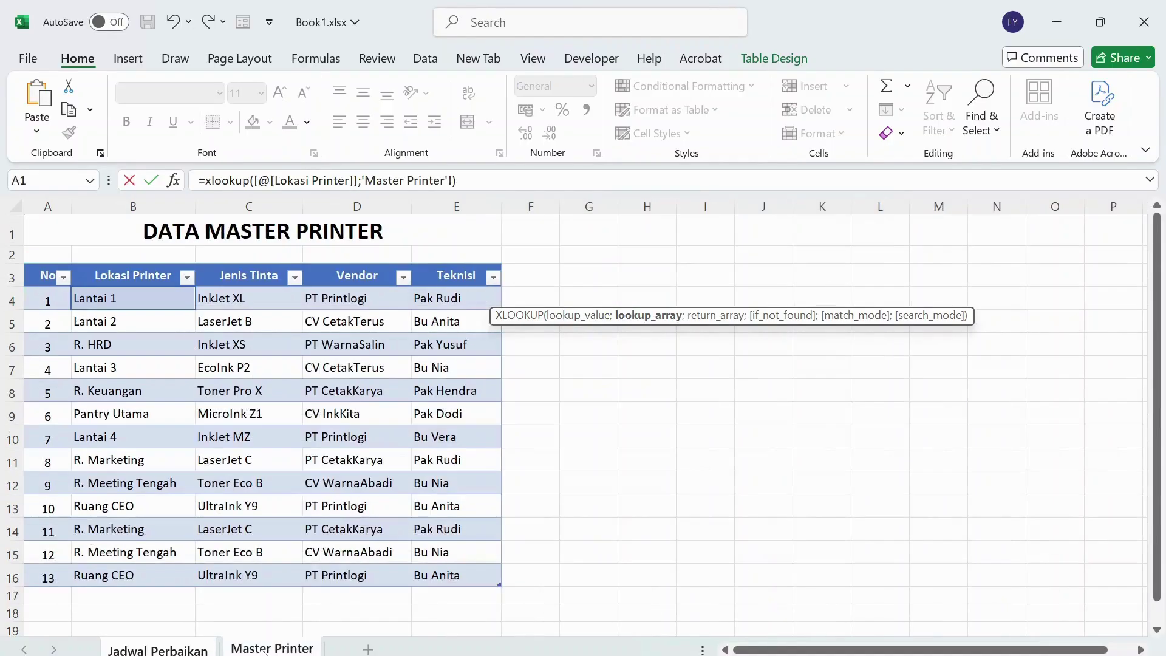
left_click(139, 305)
key("shift+Down")
key("shift+Down")
key("shift+Down")
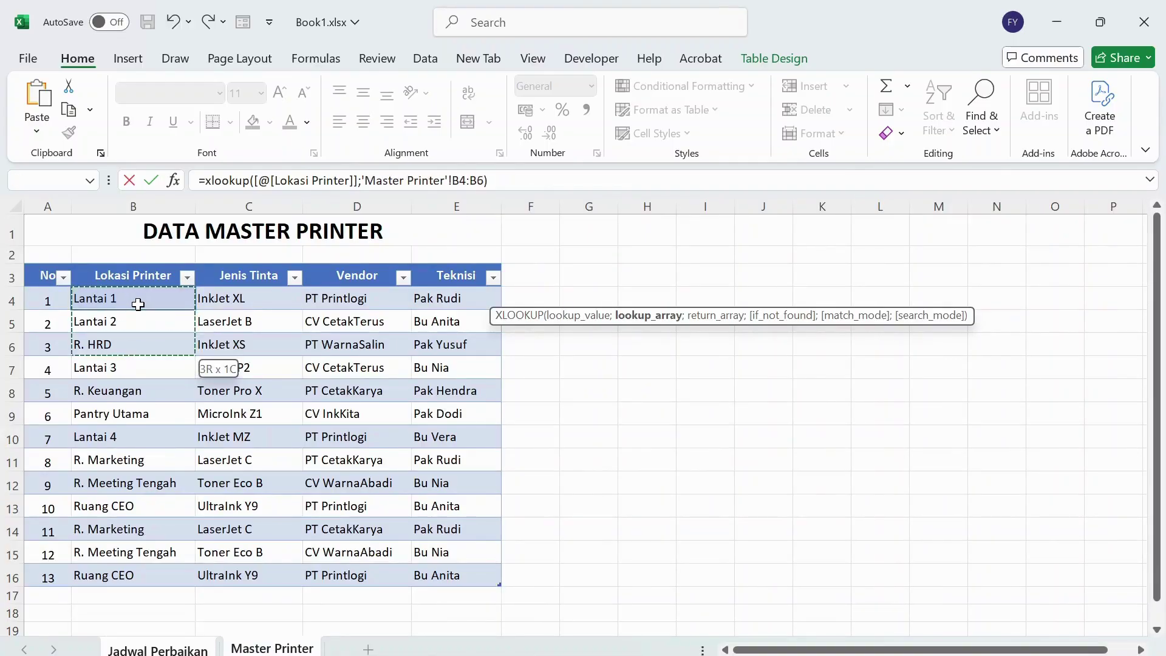
key("shift+Down")
key("shift+Down")
key("shift+Down")
key("shift+Down")
key("shift+Down")
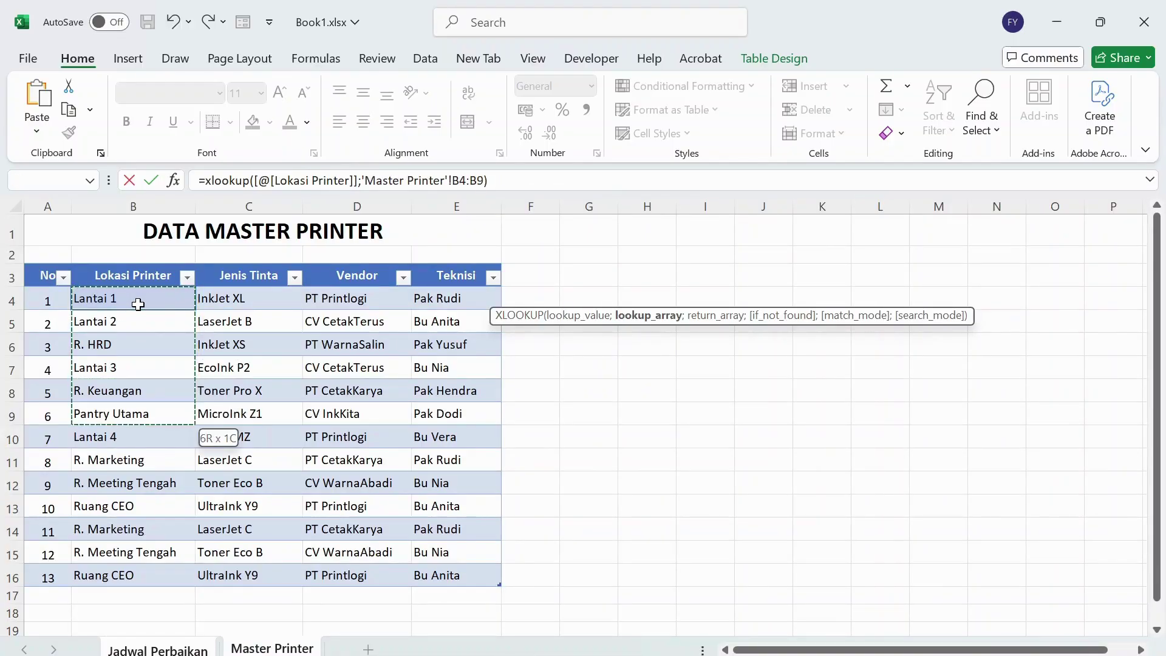
key("shift+Down")
key("shift+Down")
key("shift+Down")
key("shift+Down")
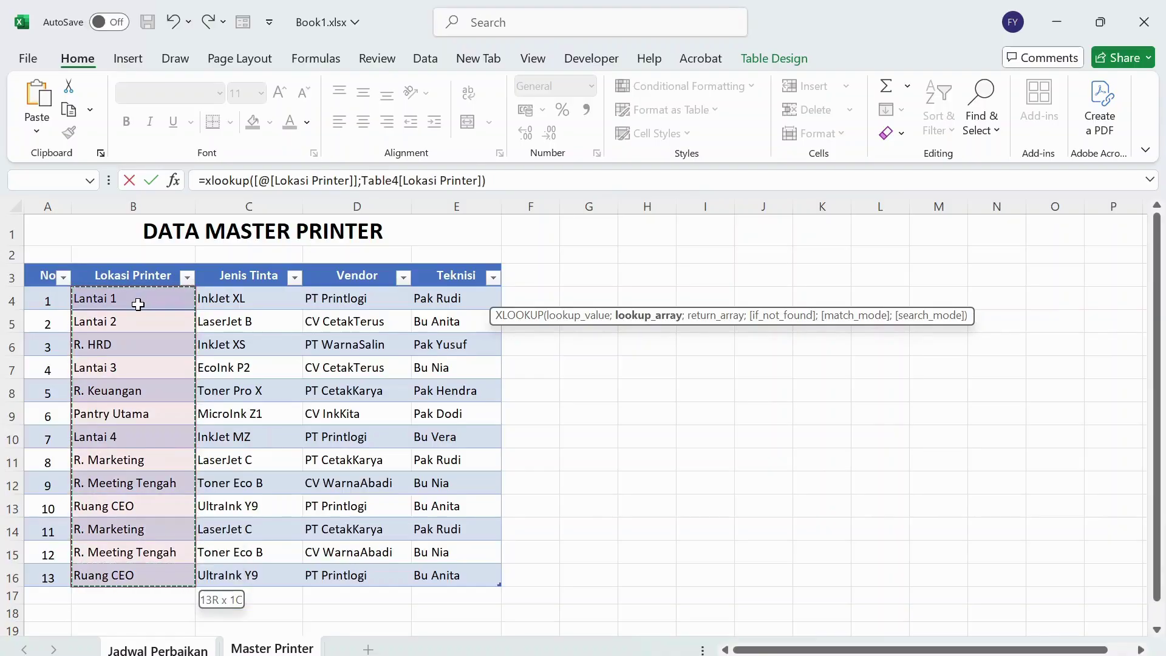
- Set the return array to the Teknisi data E4:E16 on the Master Printer sheet and enter the formula
type(";")
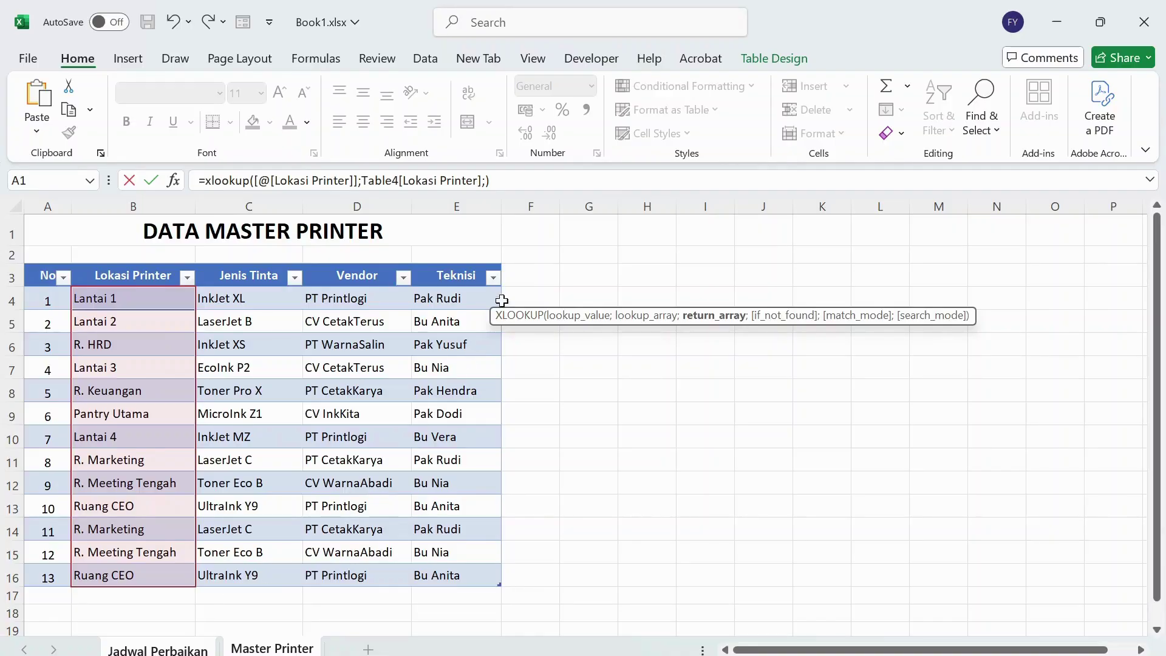
left_click(463, 296)
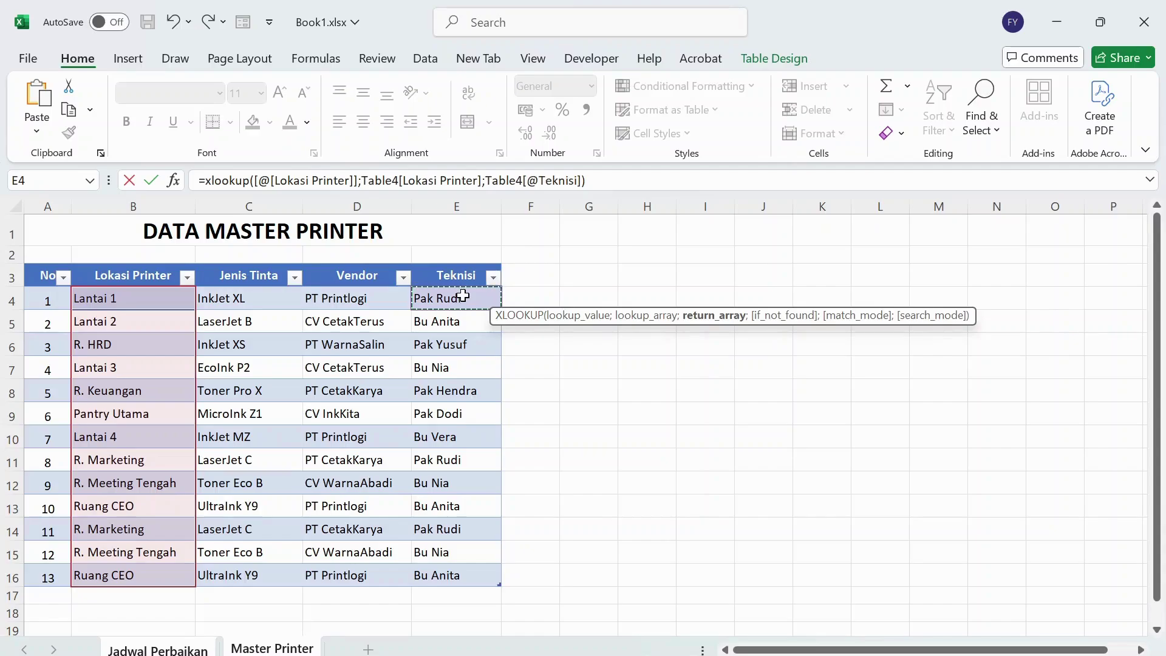
left_click_drag(463, 296, 463, 506)
key("shift+Down")
key("shift+Down")
key("shift+Down")
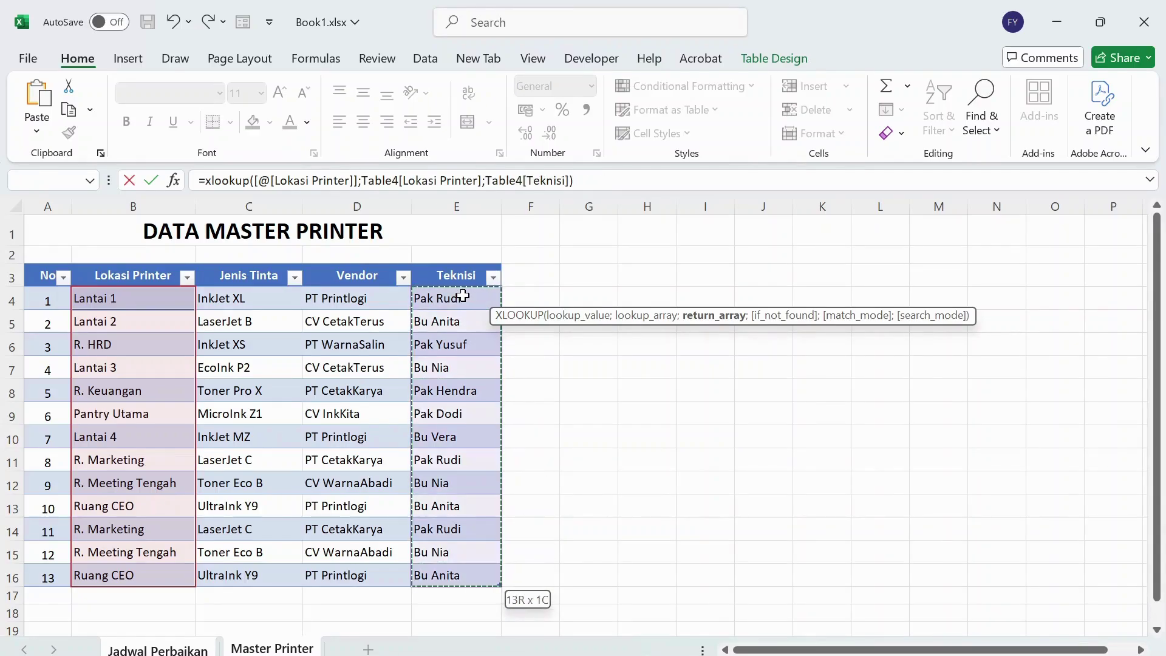
key("Return")
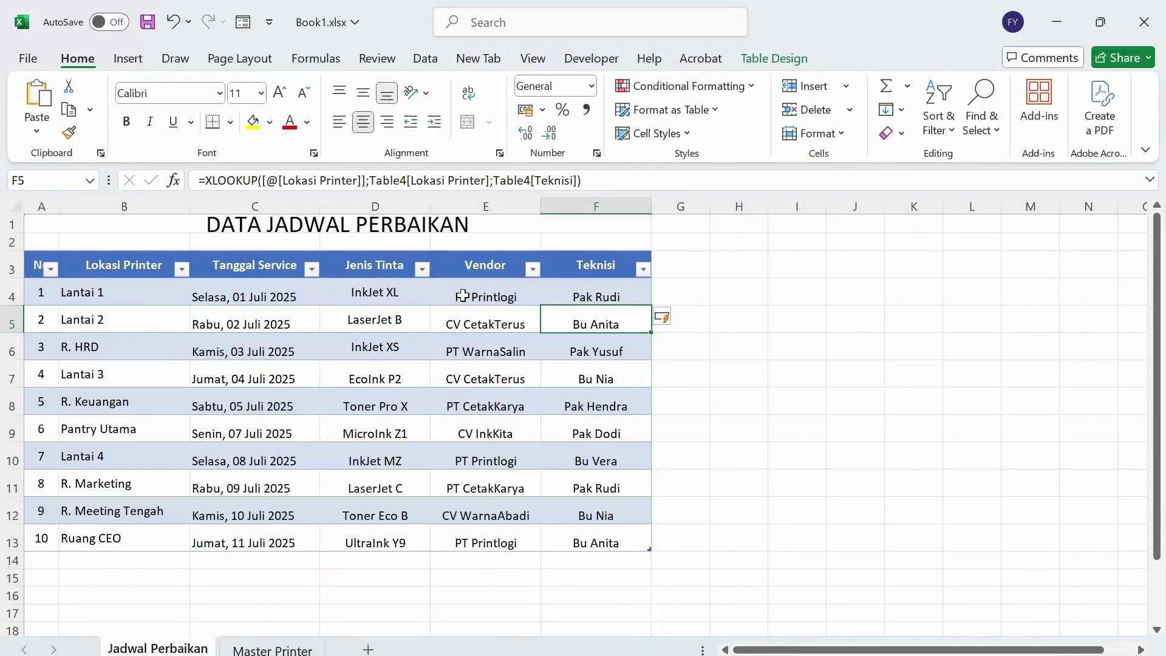
- Compare the Teknisi results for Lantai 1 and R. HRD with their rows on the Master Printer sheet
left_click(727, 285)
double_click(683, 285)
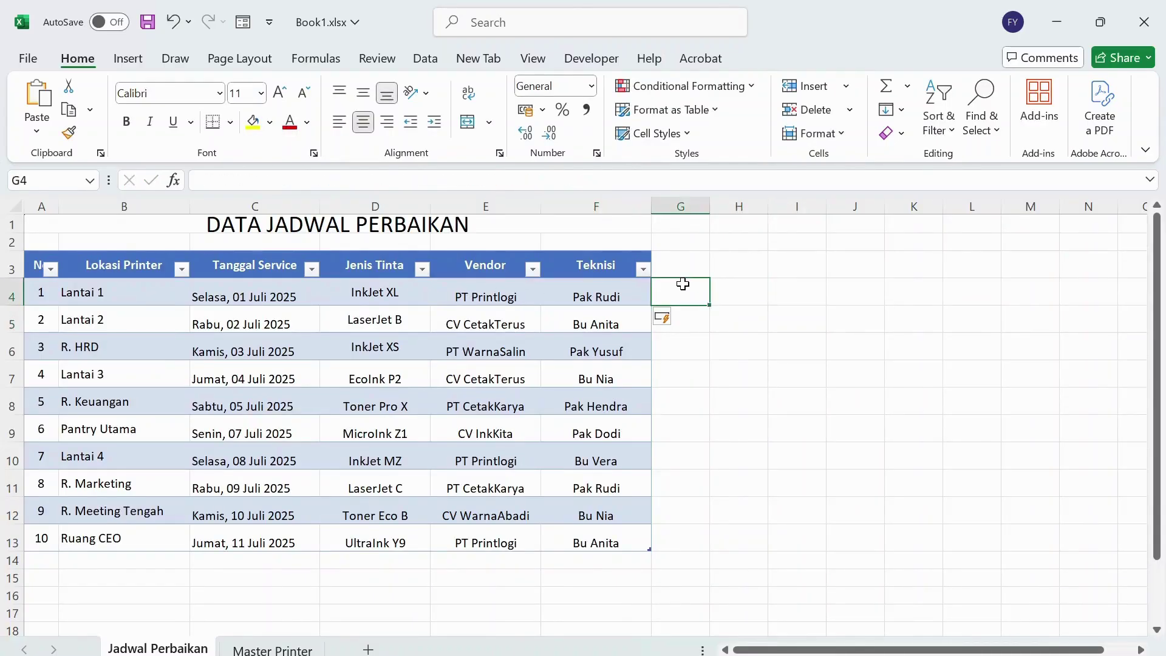
left_click(759, 286)
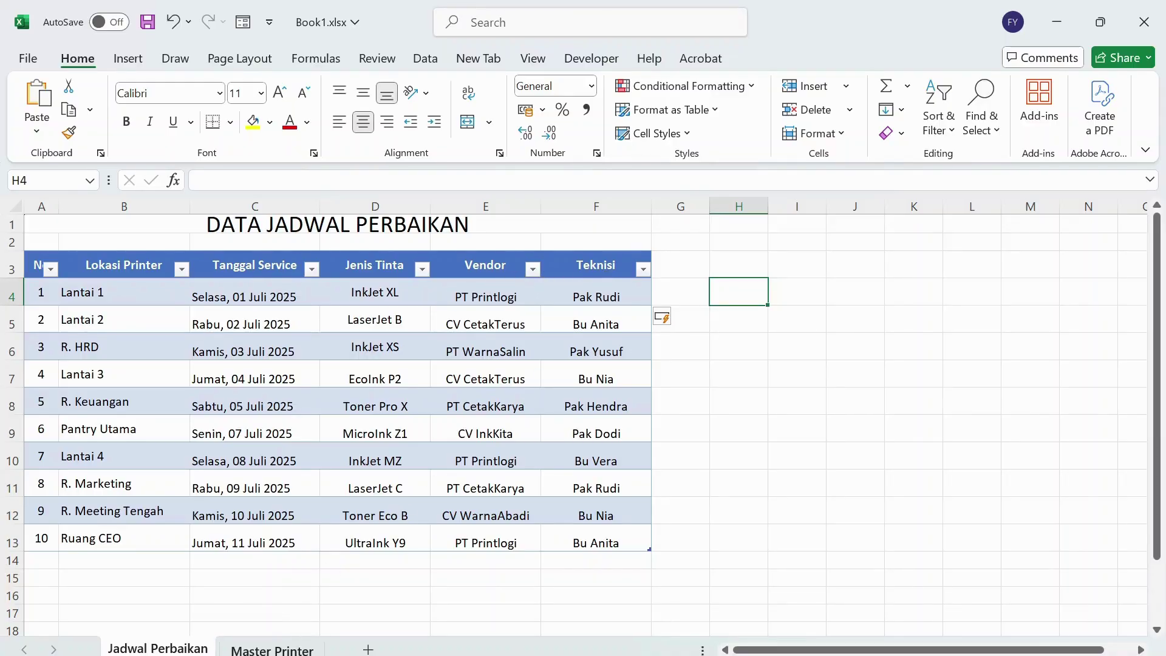
left_click(264, 649)
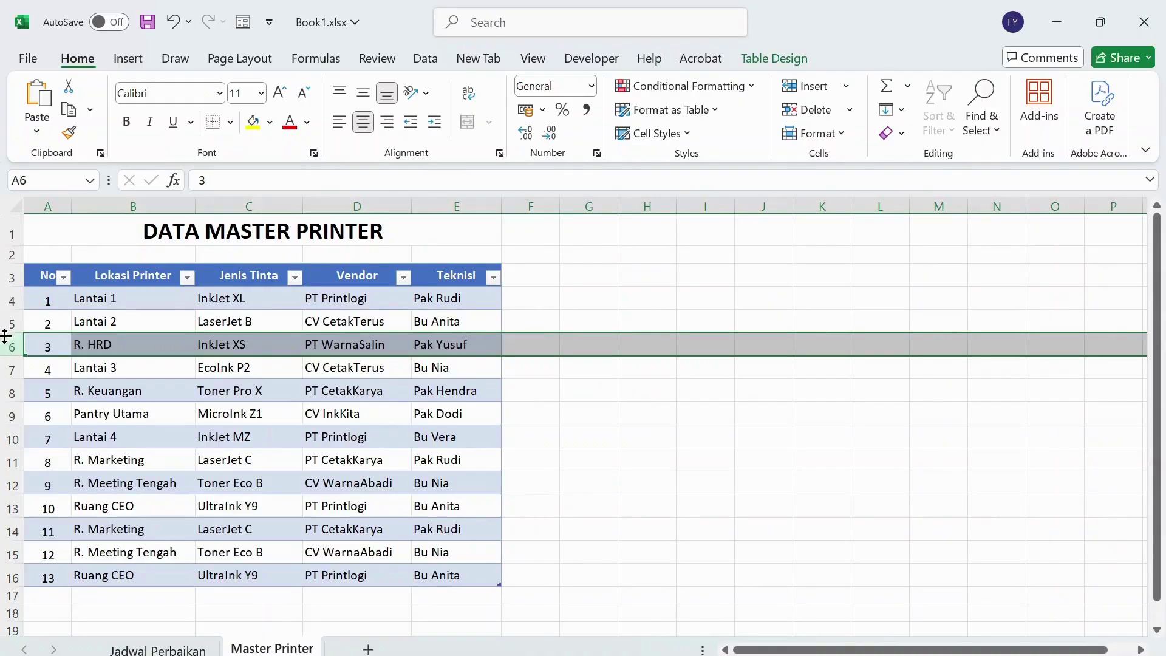
left_click(7, 301)
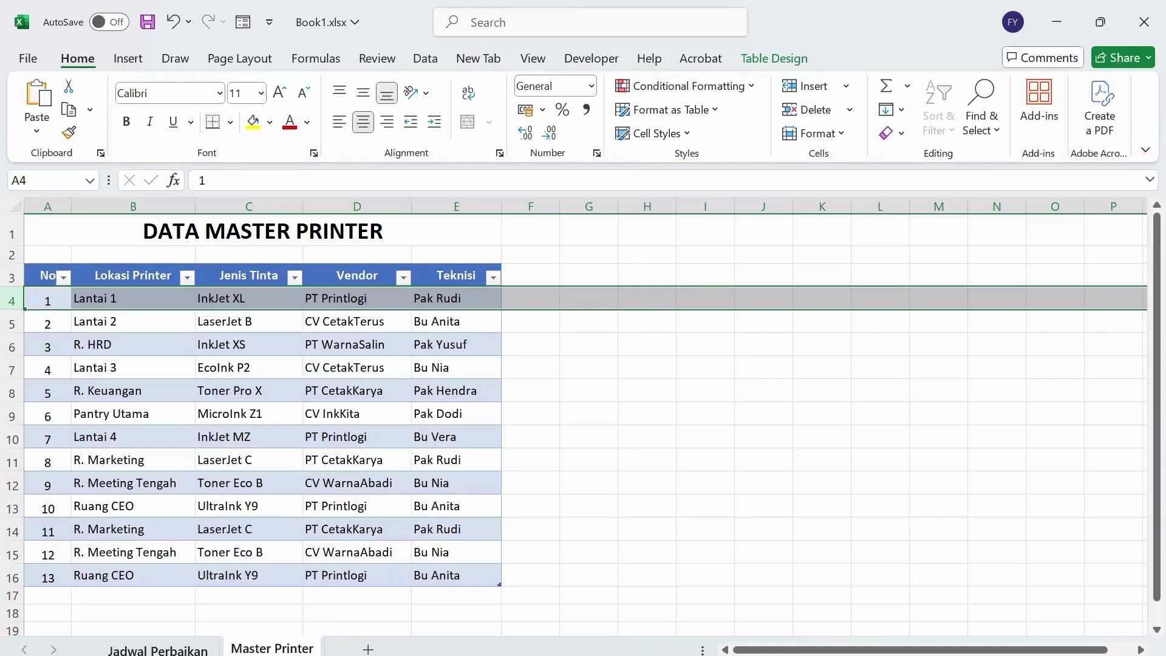
left_click(158, 649)
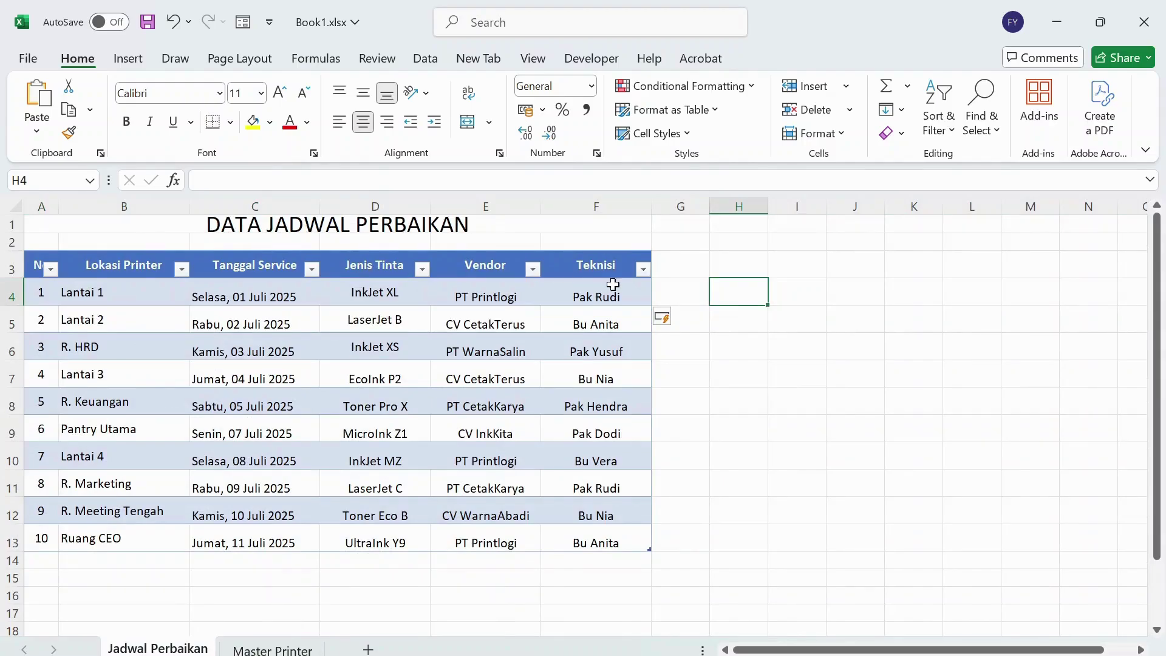
left_click(268, 648)
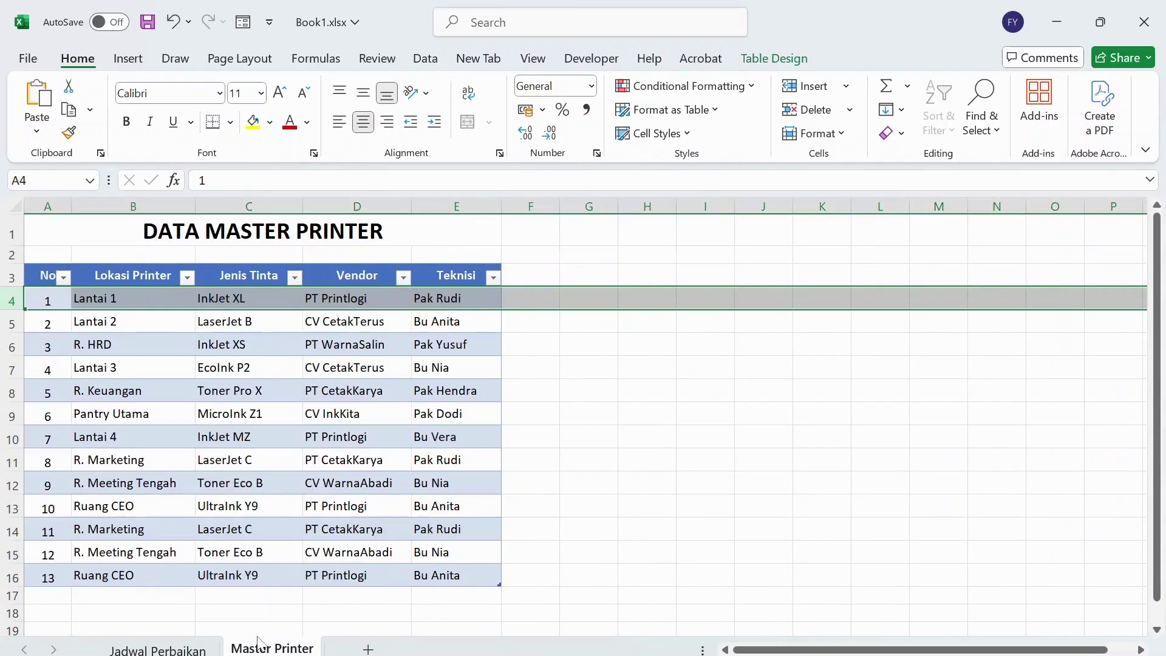
left_click(12, 345)
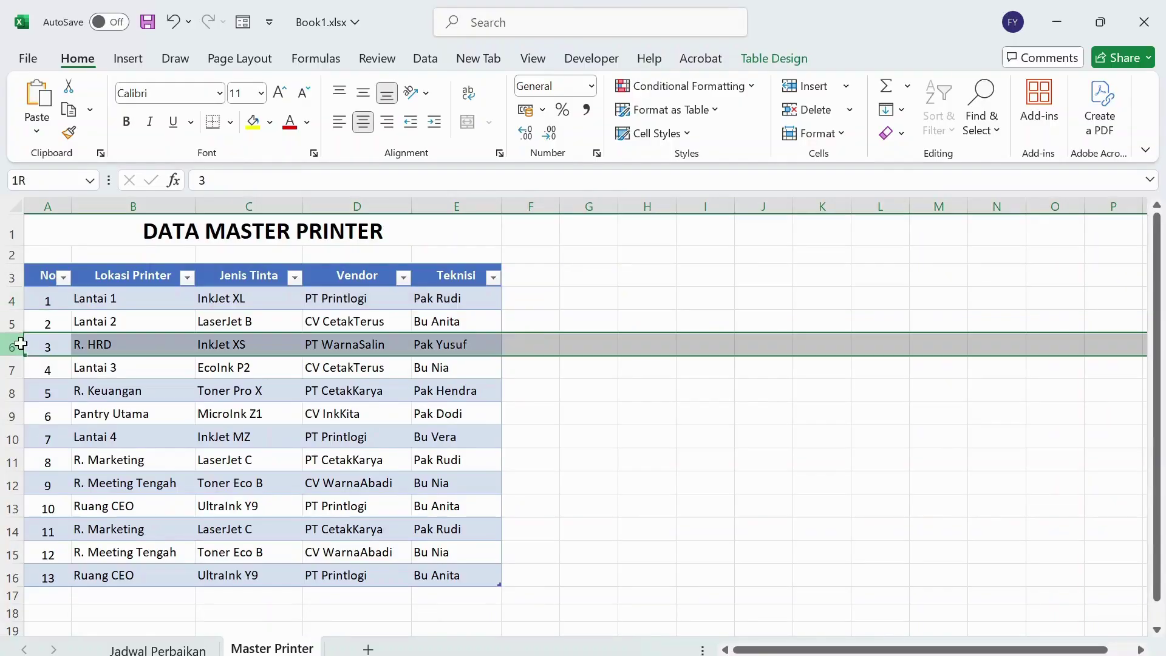
left_click(184, 650)
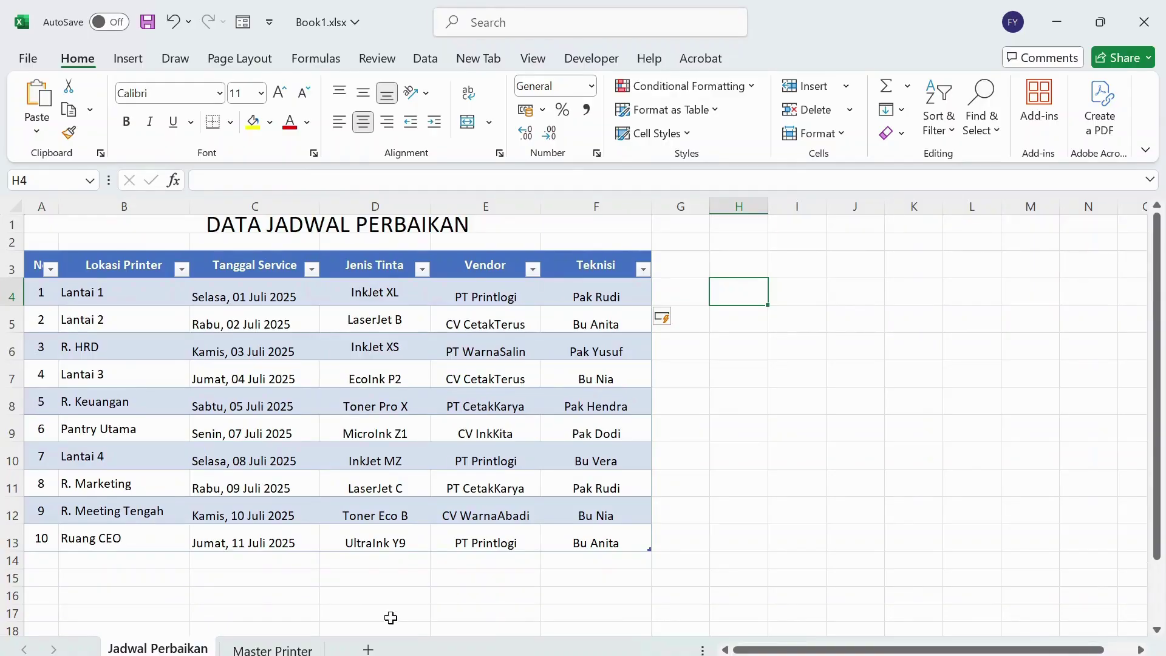
left_click(306, 646)
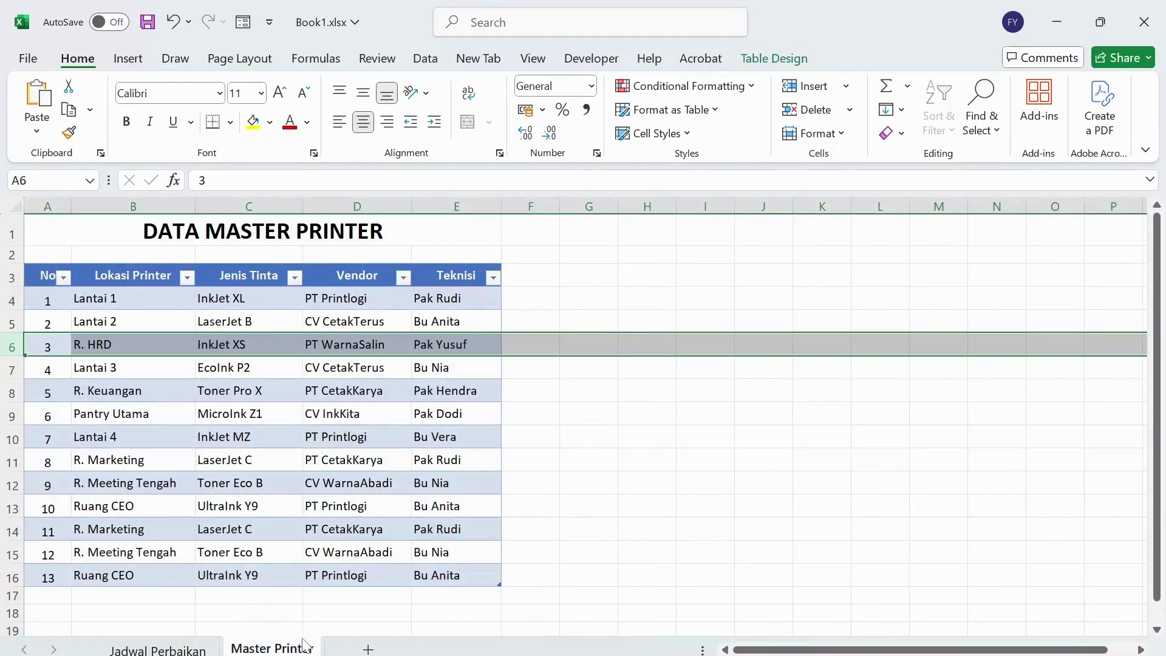
left_click(671, 387)
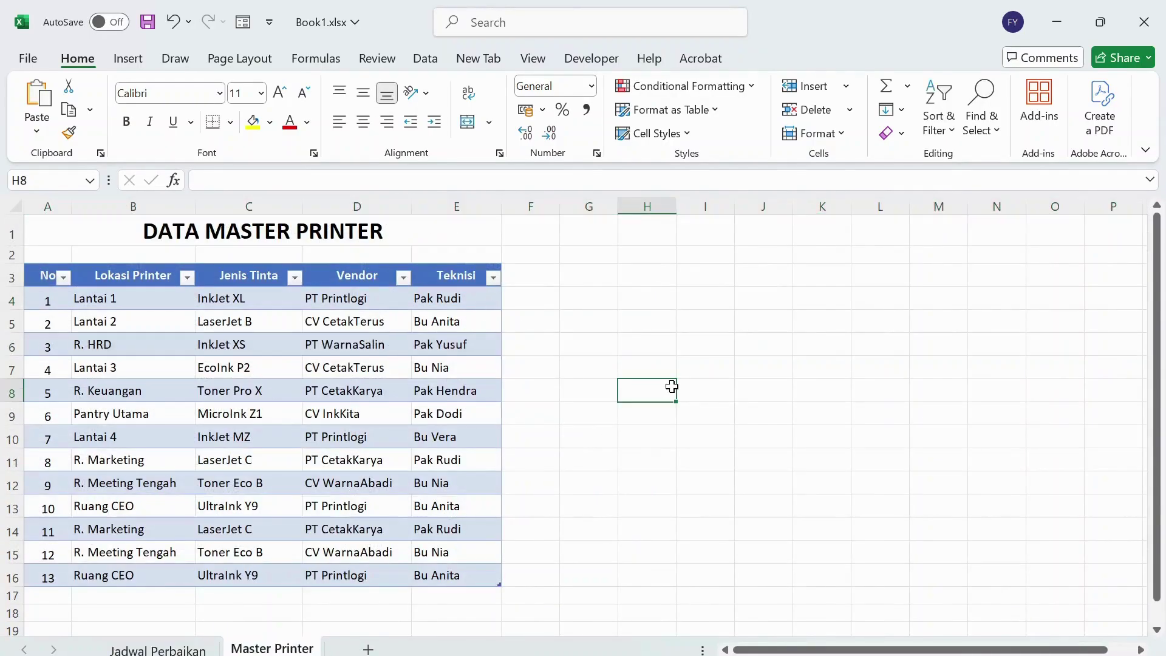
left_click(174, 649)
left_click(727, 401)
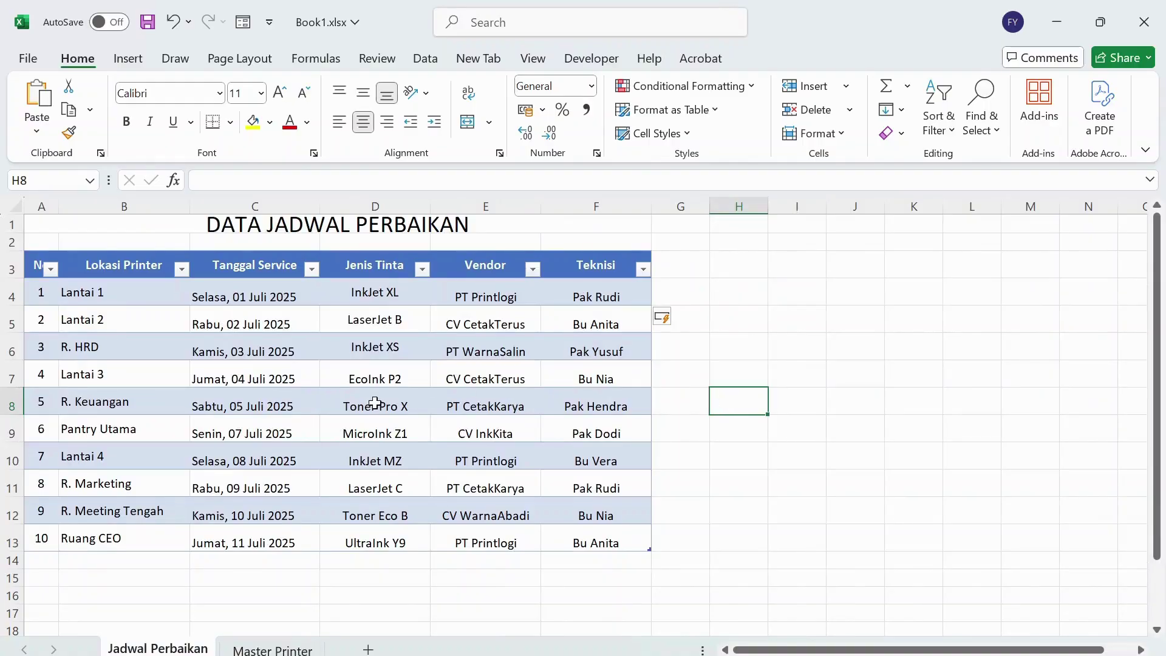
left_click(302, 648)
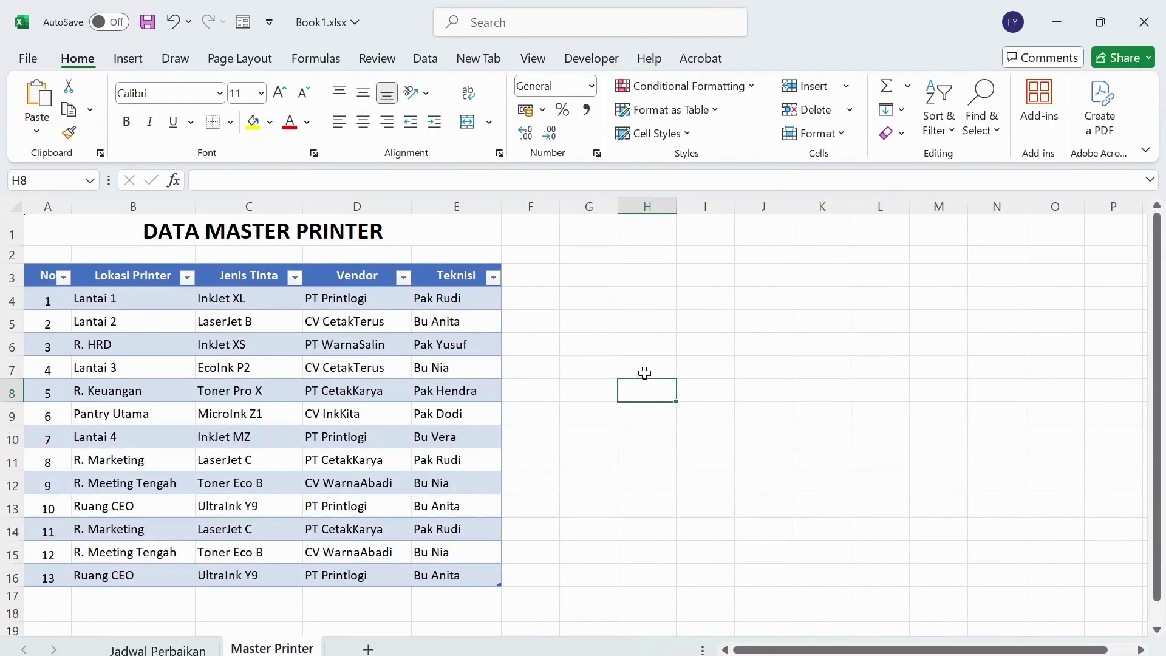
left_click(581, 325)
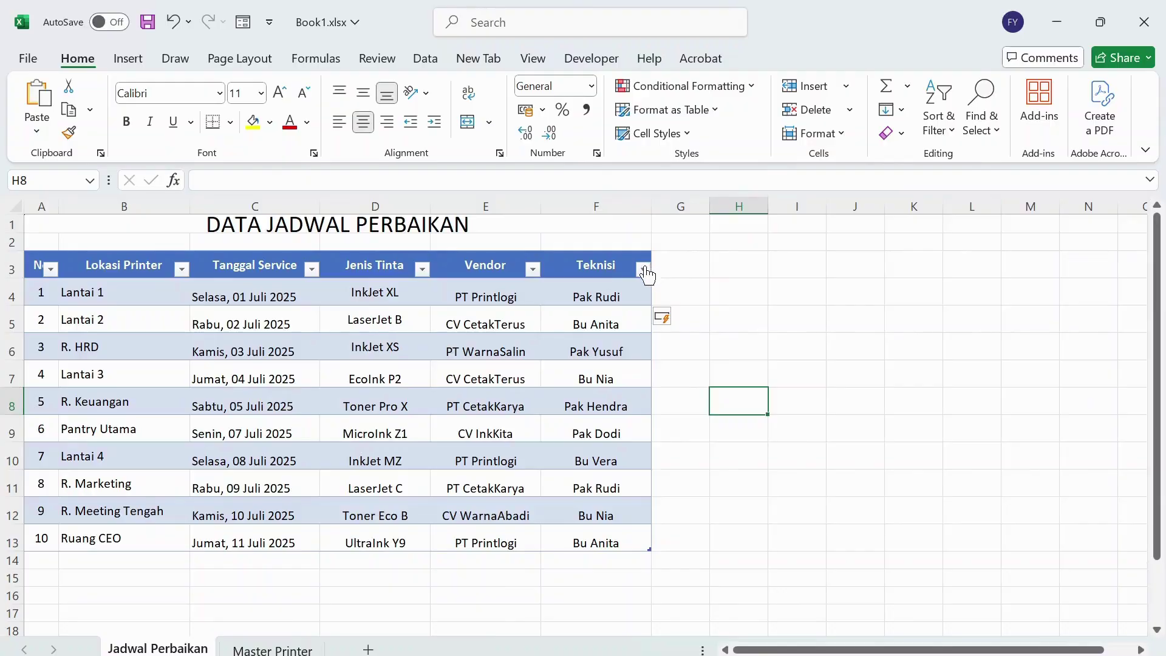
left_click(612, 286)
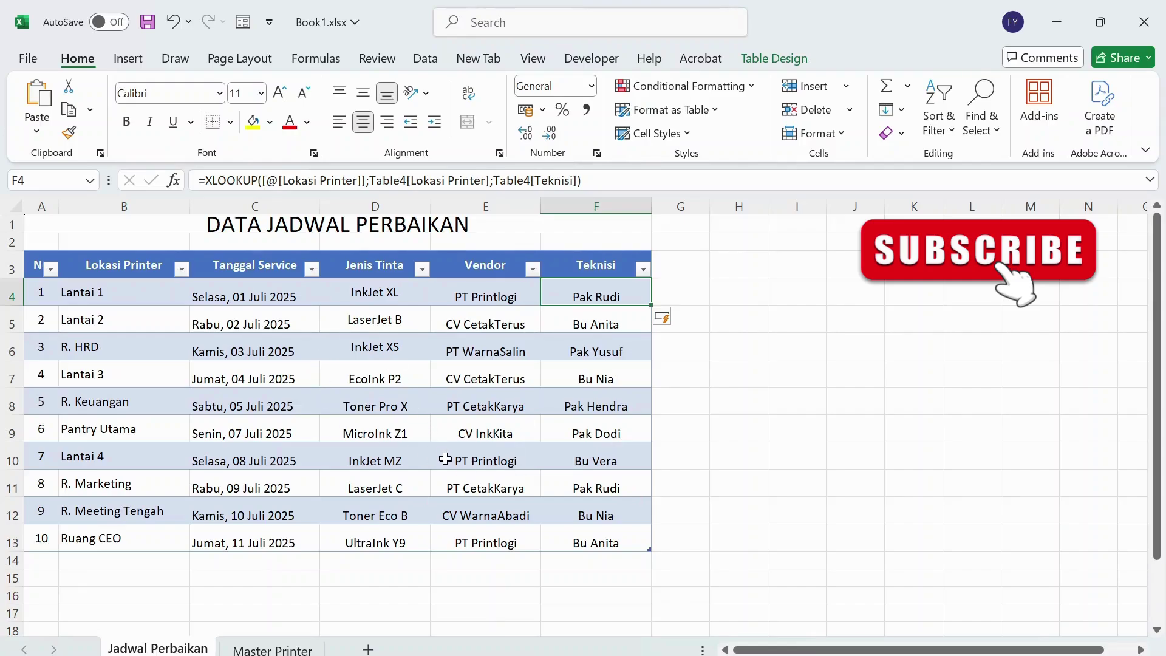
left_click(718, 418)
left_click(849, 422)
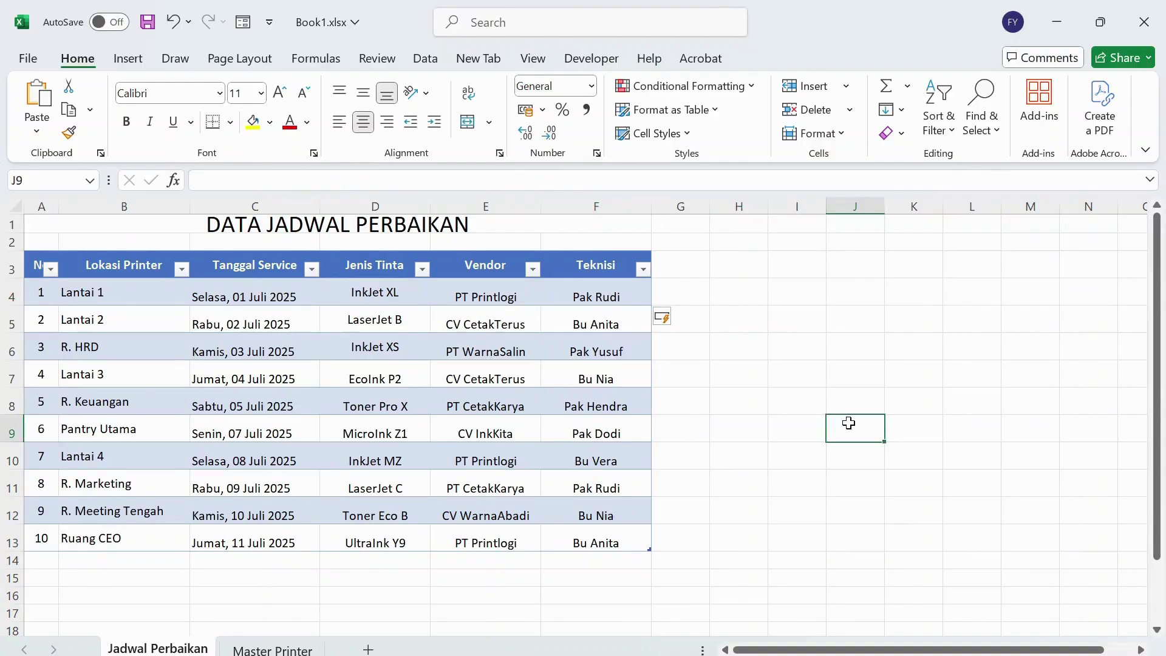
left_click(797, 346)
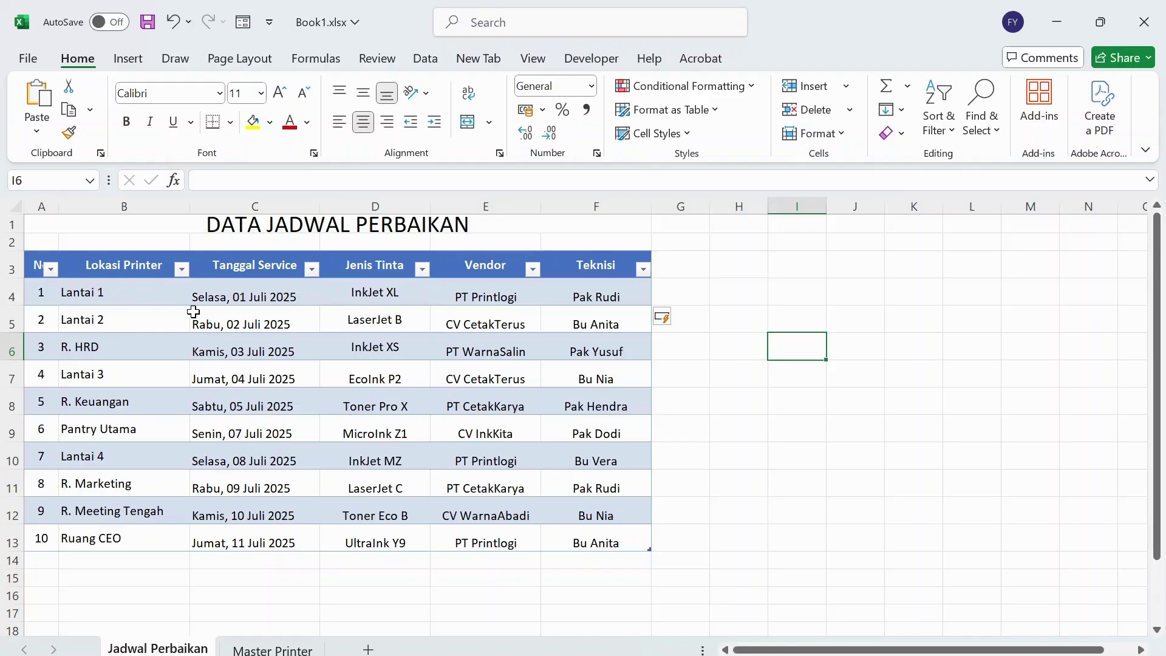
- Add a trailing space after "Lantai 1" in cell B4 of the Lokasi Printer column on the Jadwal Perbaikan sheet
left_click(133, 283)
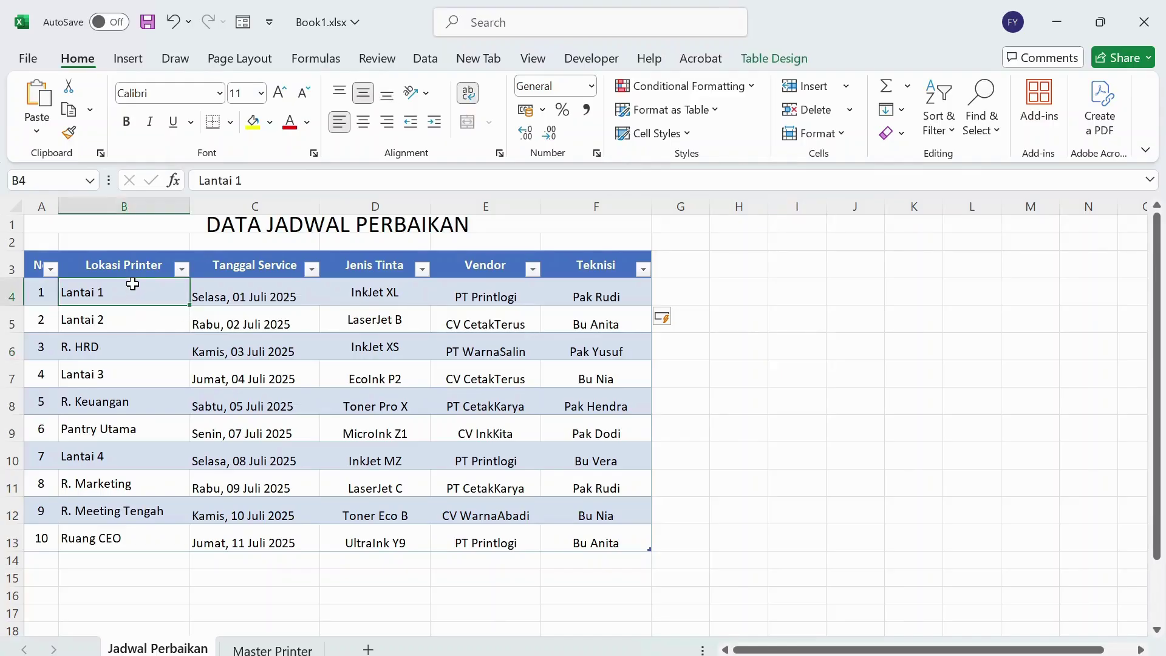
key("F2")
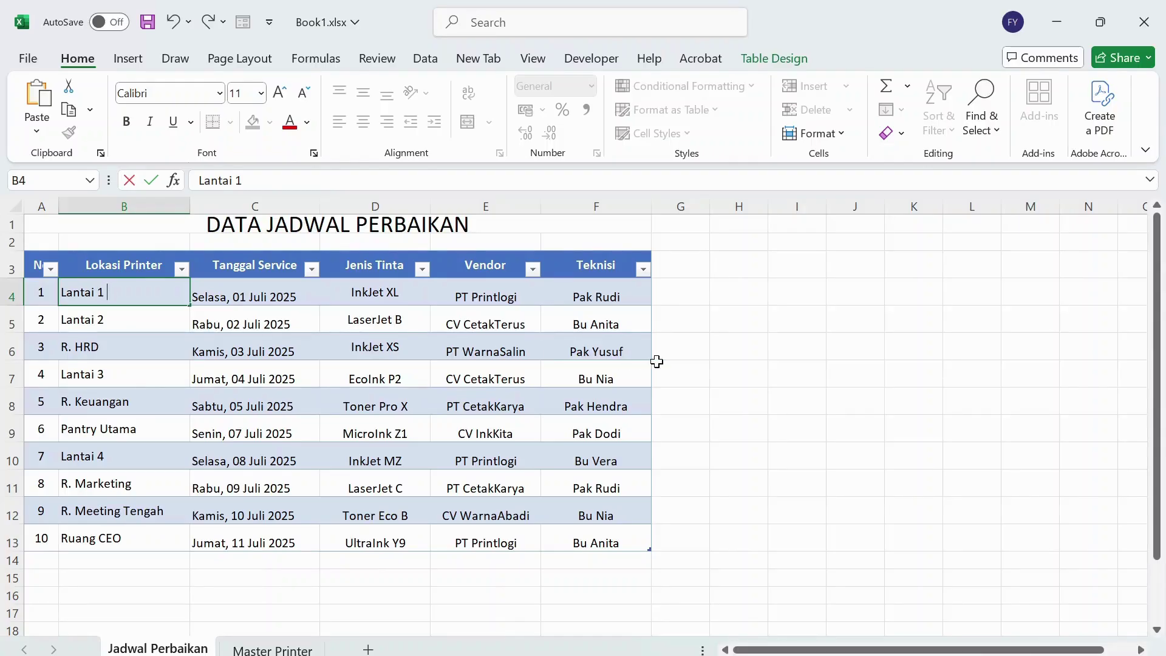
left_click(770, 344)
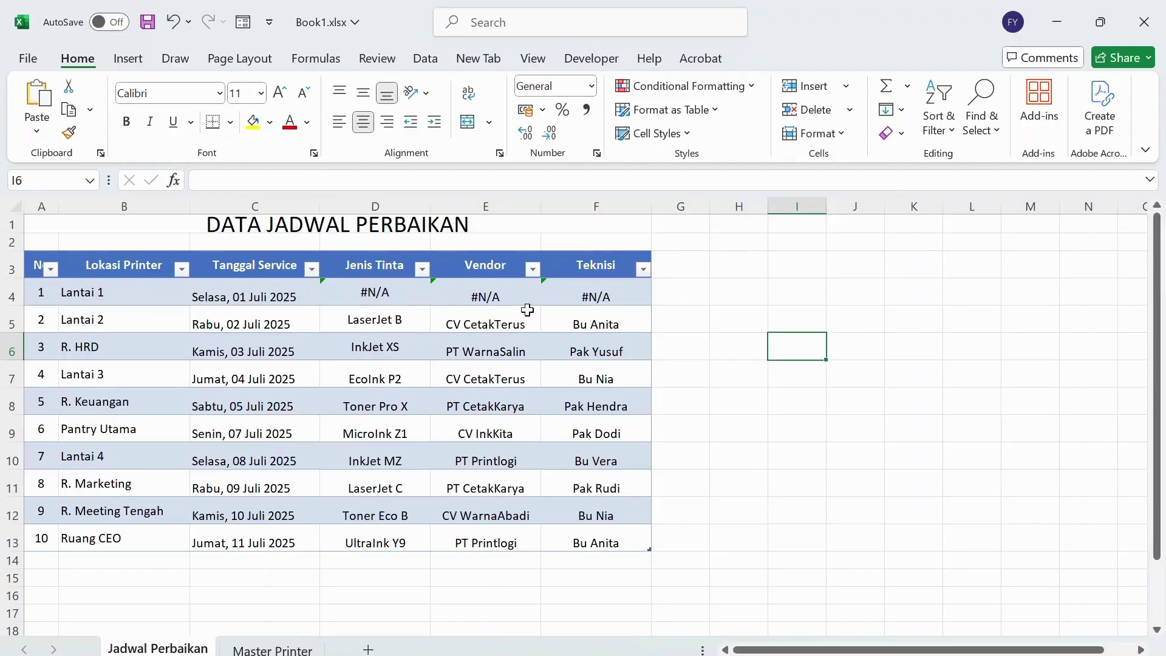
- Check "Lantai 1" in cell B4 on the Master Printer sheet and remove the trailing space from cell B4 on Jadwal Perbaikan
left_click(273, 650)
double_click(139, 306)
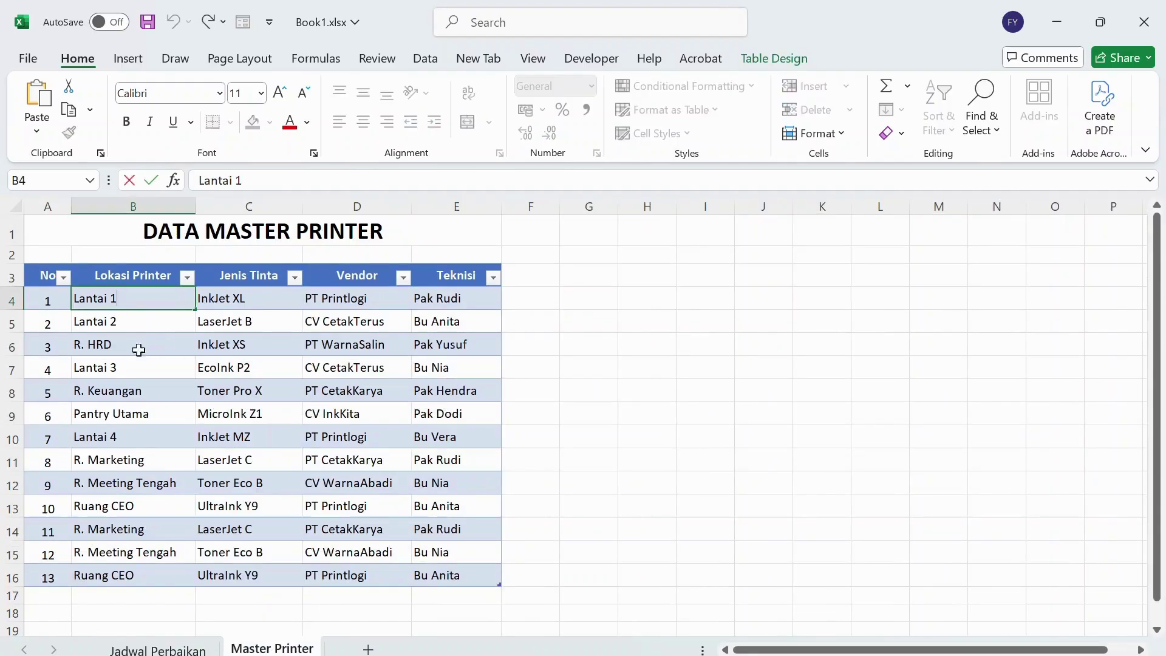
left_click(141, 650)
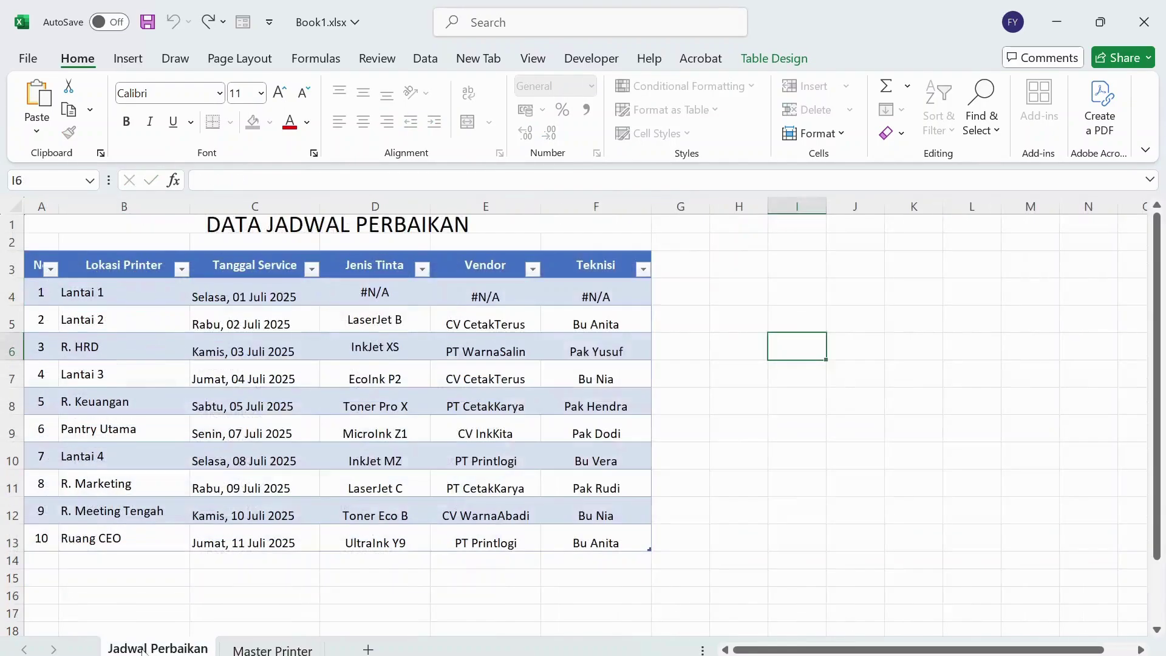
double_click(143, 291)
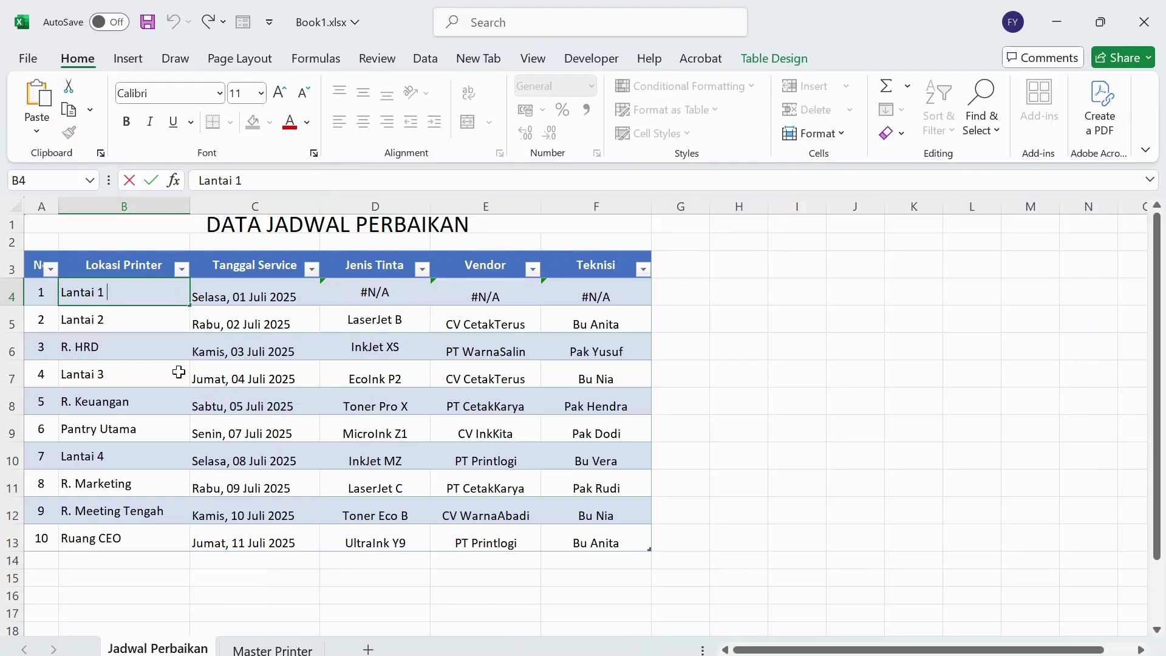
key("BackSpace")
key("Return")
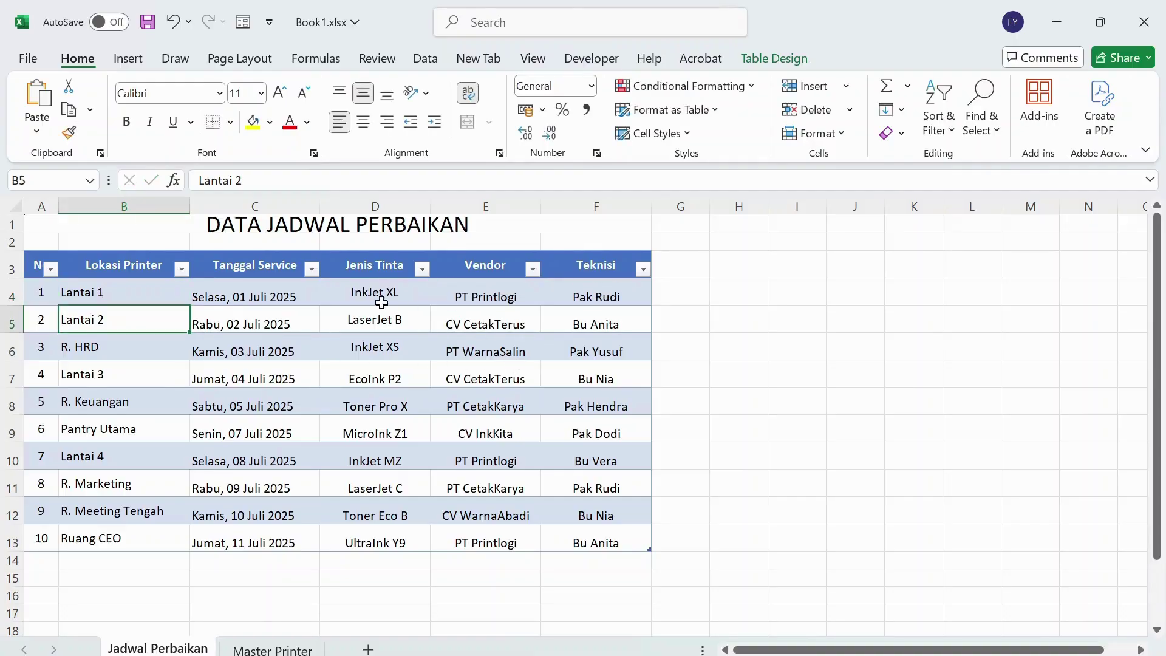
left_click(848, 274)
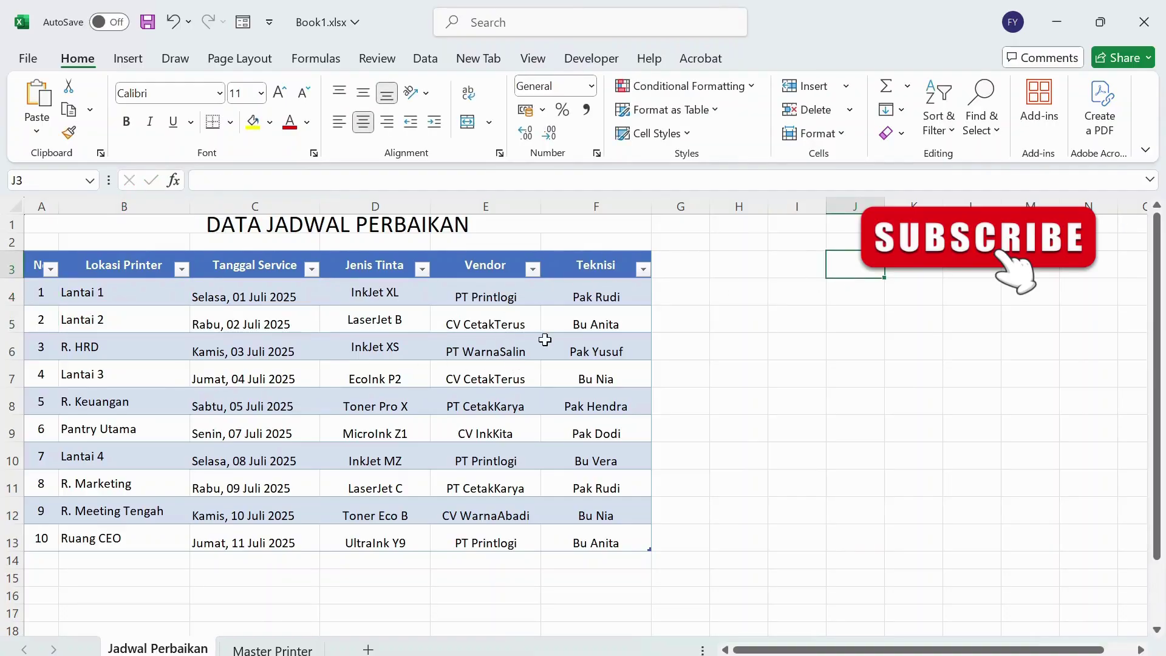
- Show the Master Printer sheet again with an empty cell outside the table selected
left_click(273, 650)
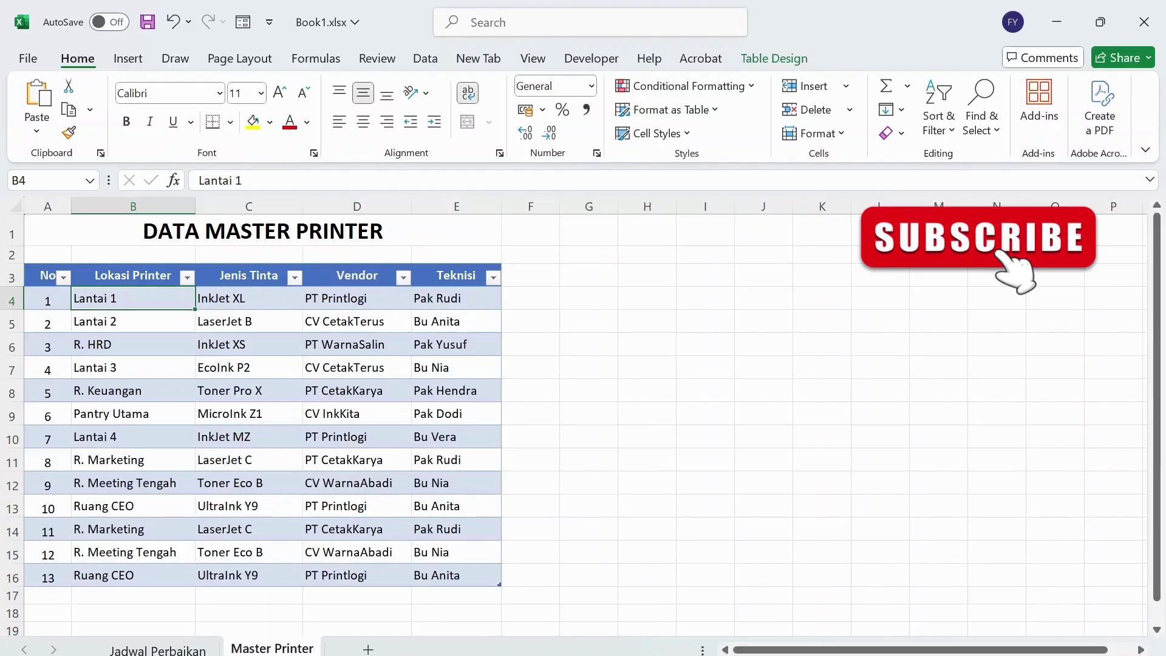
left_click(632, 485)
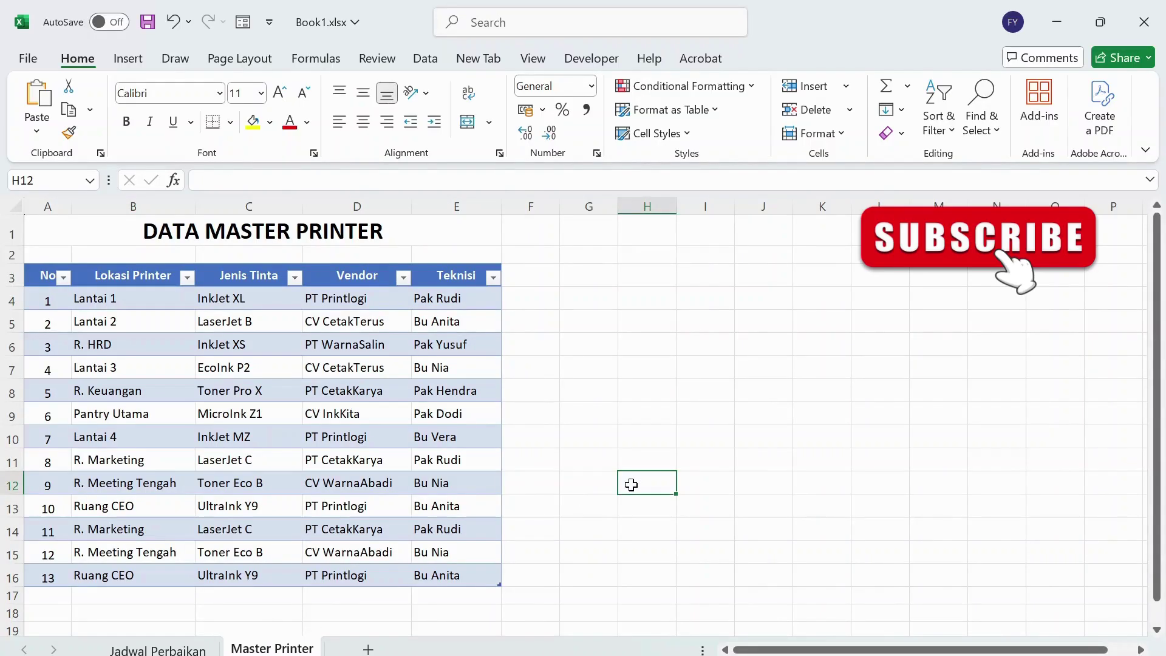